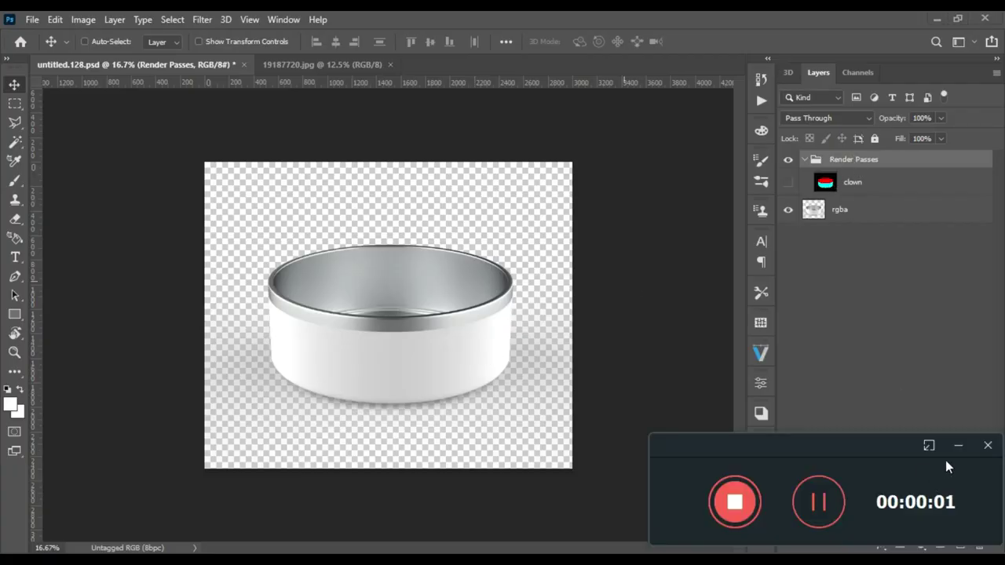
# Rename the Render Passes layer group to 'ID'.
pyautogui.doubleClick(844, 159)
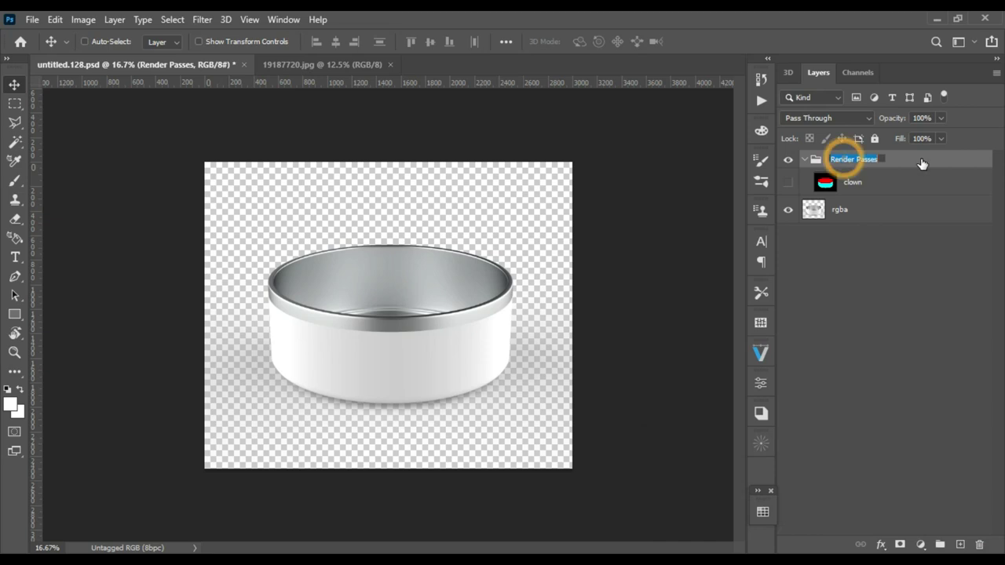
pyautogui.write('ID')
pyautogui.press('Return')
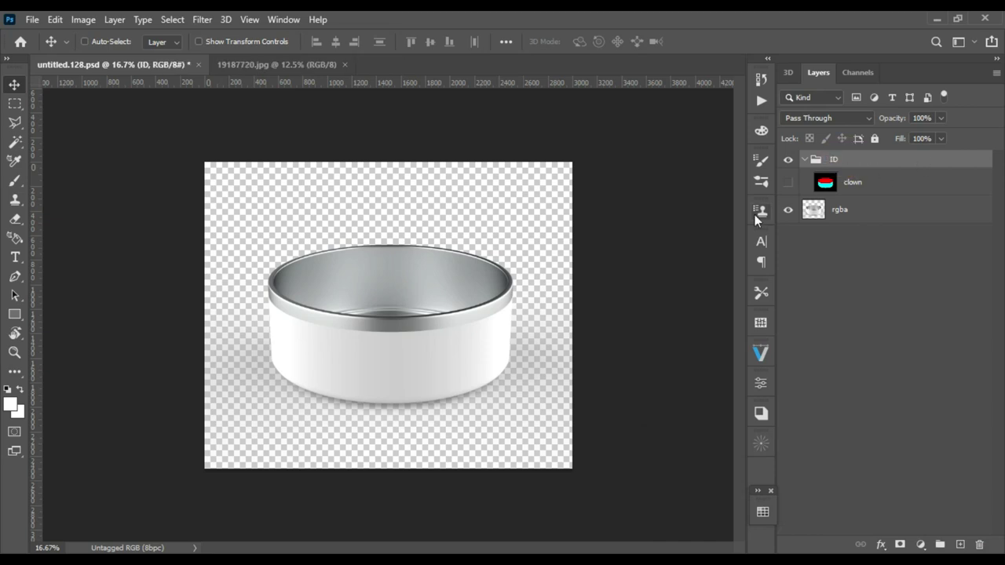
# Briefly preview the clown ID pass, hide it again, and reselect the clown layer.
pyautogui.click(789, 182)
pyautogui.click(789, 181)
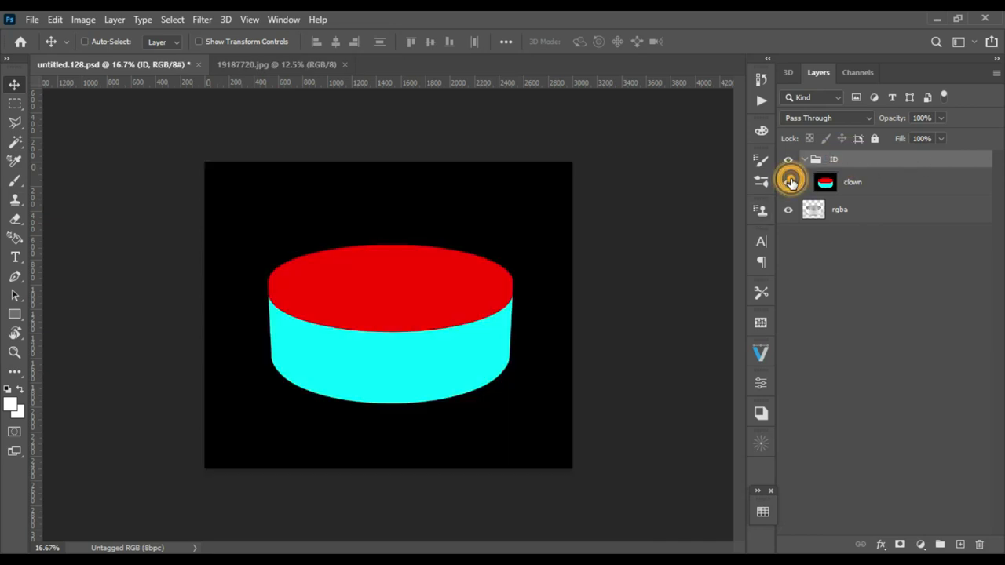
pyautogui.click(817, 211)
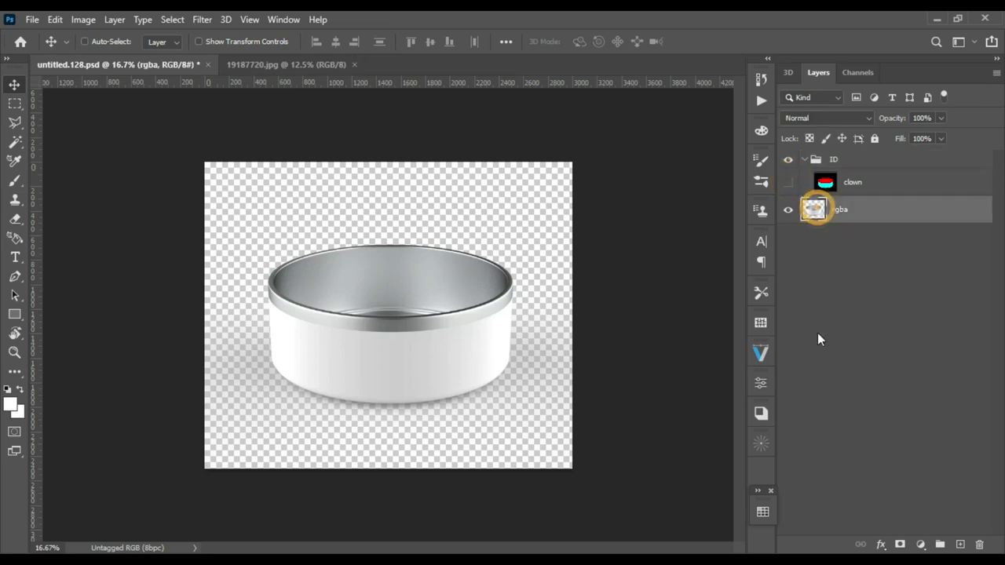
pyautogui.click(820, 187)
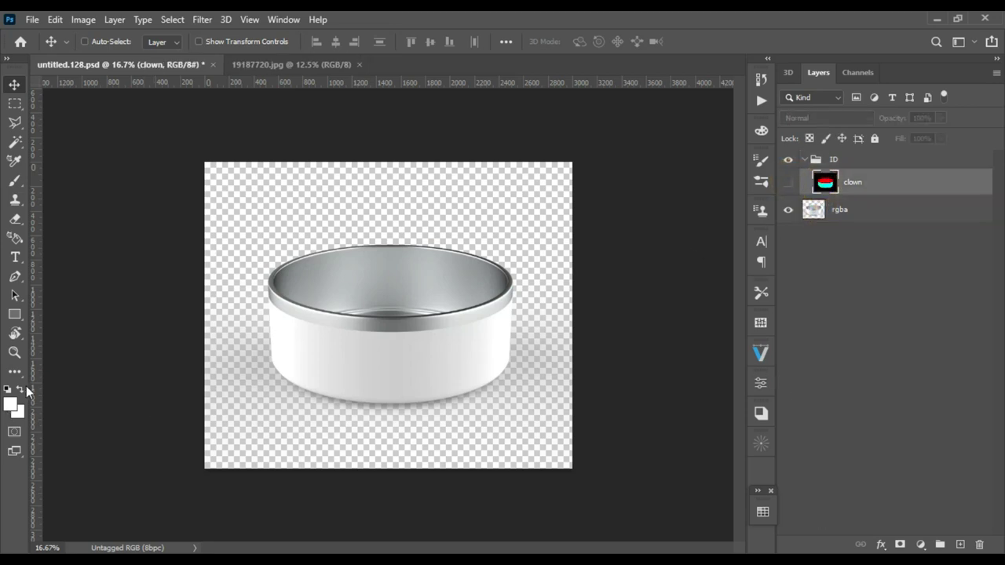
# Draw white 2070 × 870 px Rectangle 1 over the bowl's lower body.
pyautogui.click(15, 315)
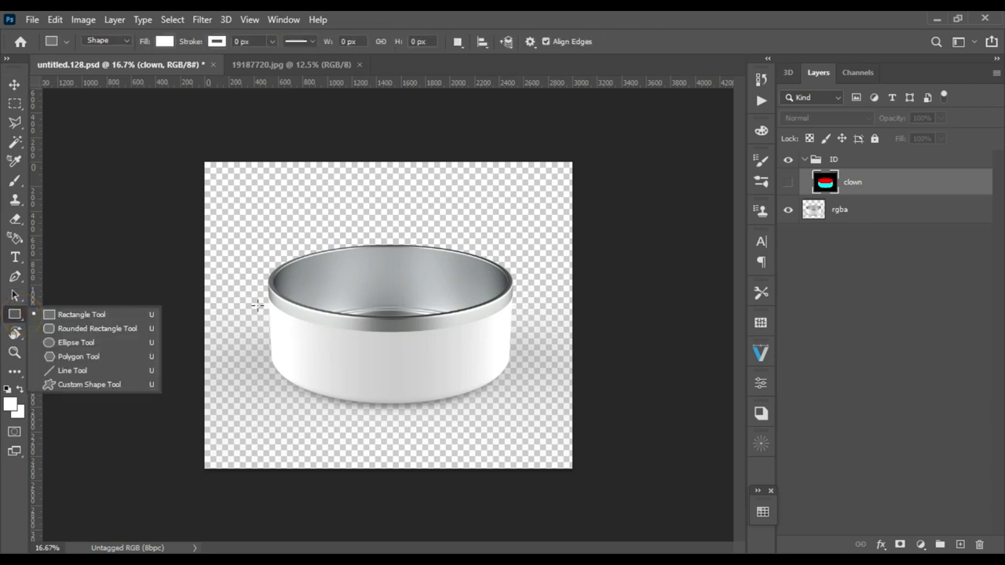
pyautogui.moveTo(263, 300); pyautogui.dragTo(520, 406)
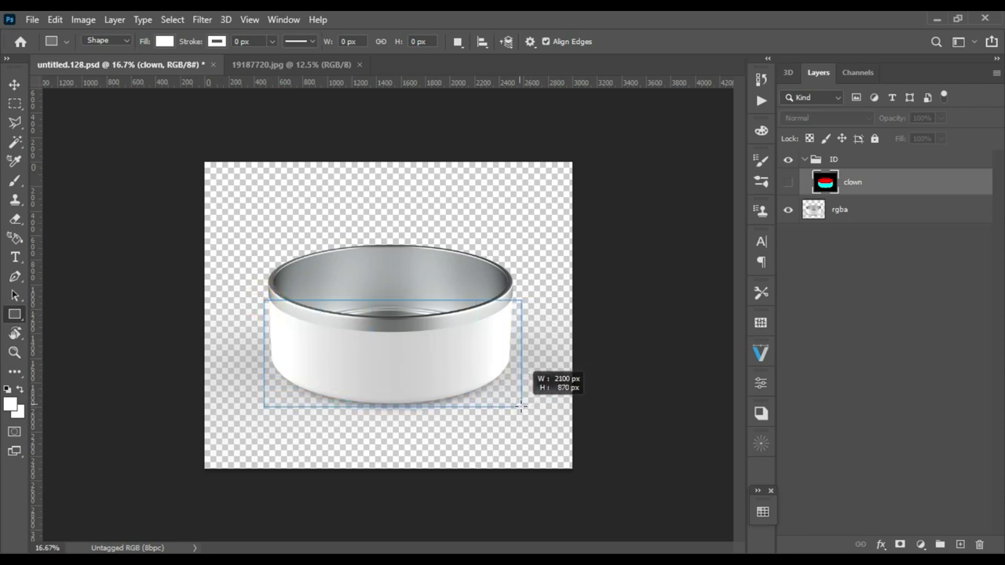
pyautogui.moveTo(520, 406); pyautogui.dragTo(517, 406)
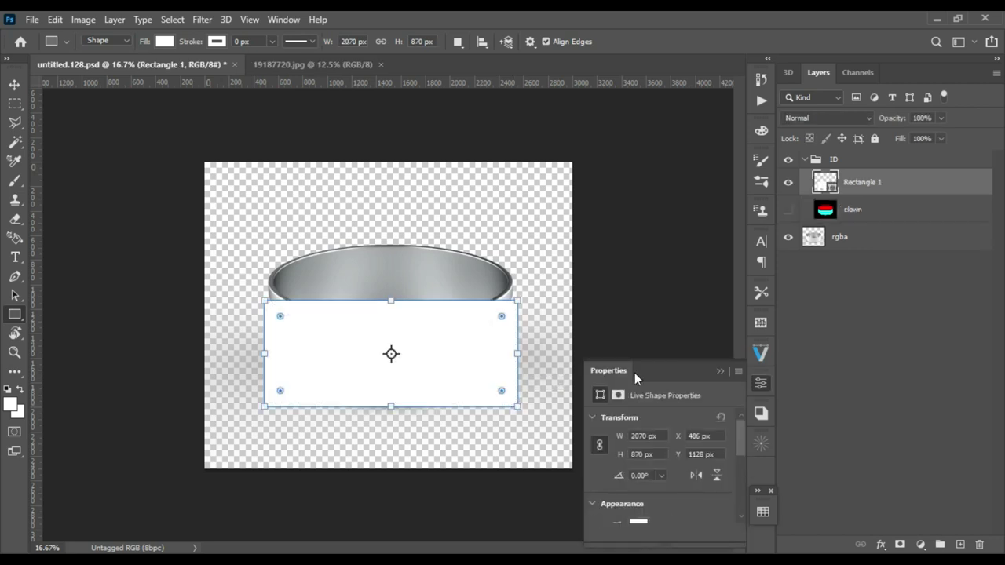
pyautogui.click(716, 374)
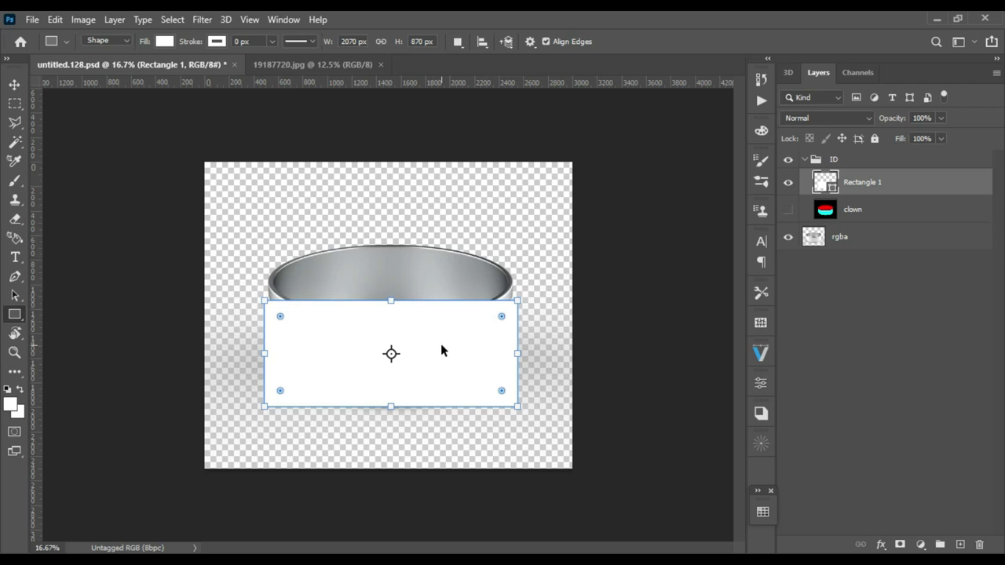
pyautogui.hotkey('ctrl', '+')
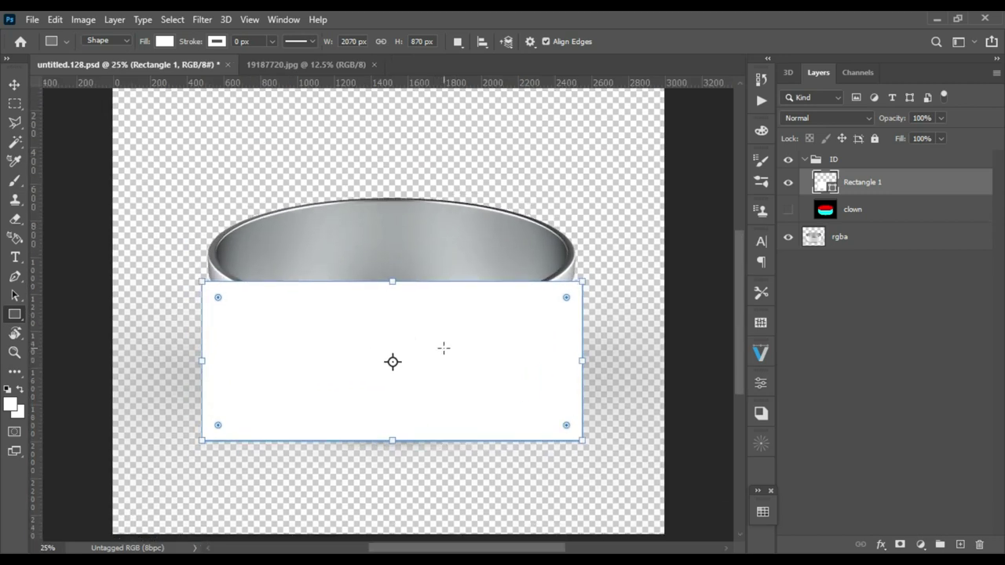
# Convert Rectangle 1 to a smart object.
pyautogui.rightClick(443, 354)
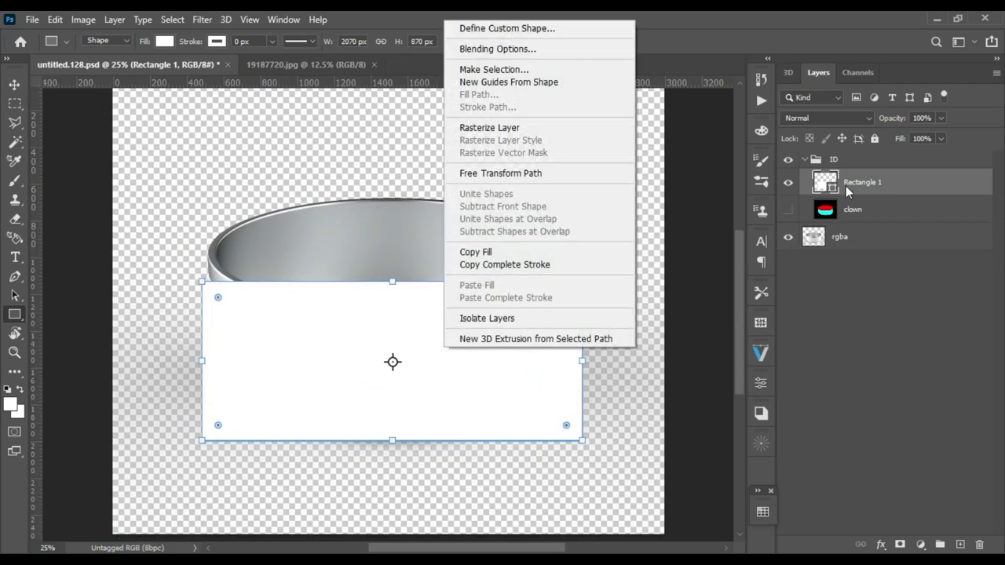
pyautogui.rightClick(848, 191)
pyautogui.click(712, 214)
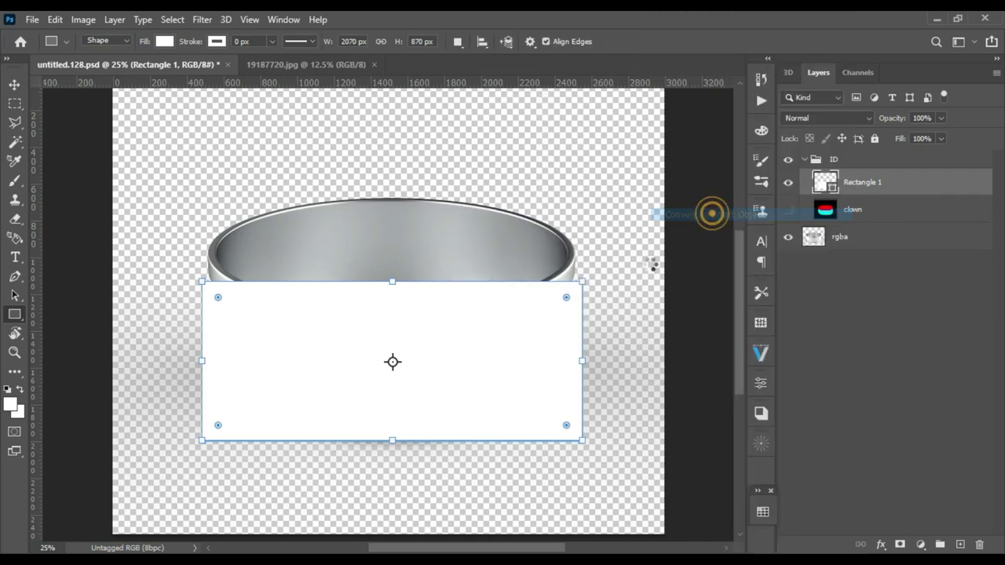
pyautogui.rightClick(496, 343)
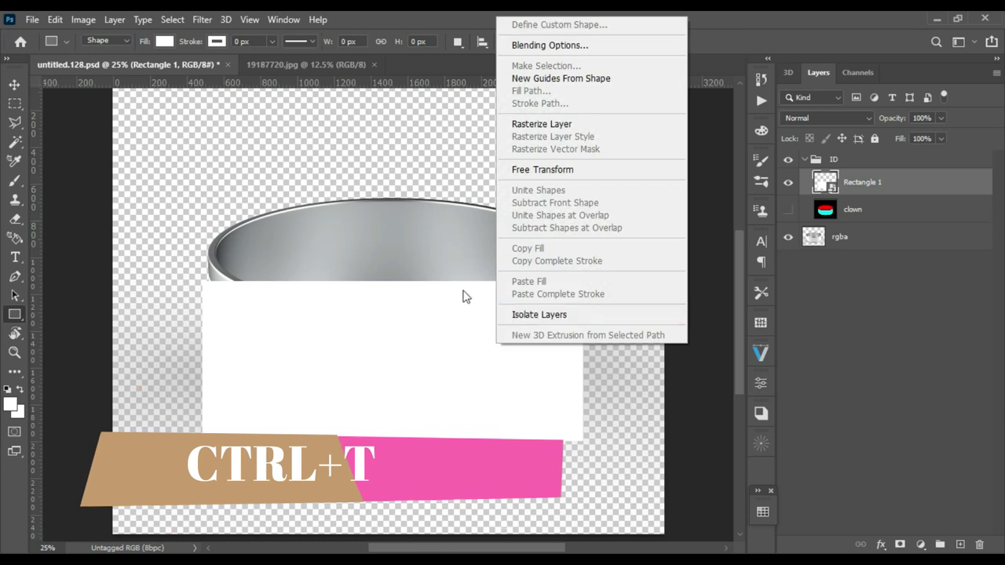
pyautogui.click(875, 190)
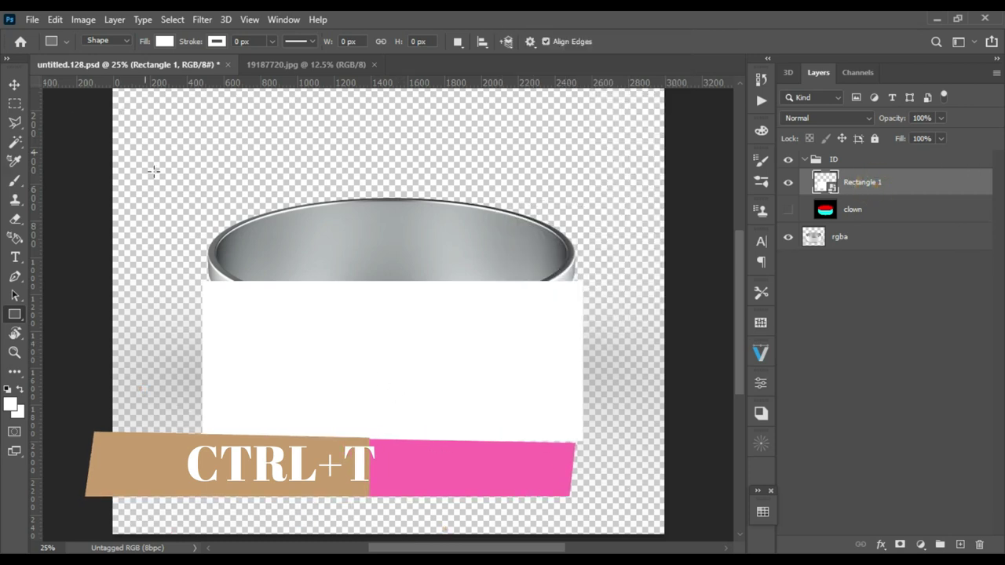
# Lower Rectangle 1's opacity to 24% while free transforming it.
pyautogui.hotkey('ctrl', 't')
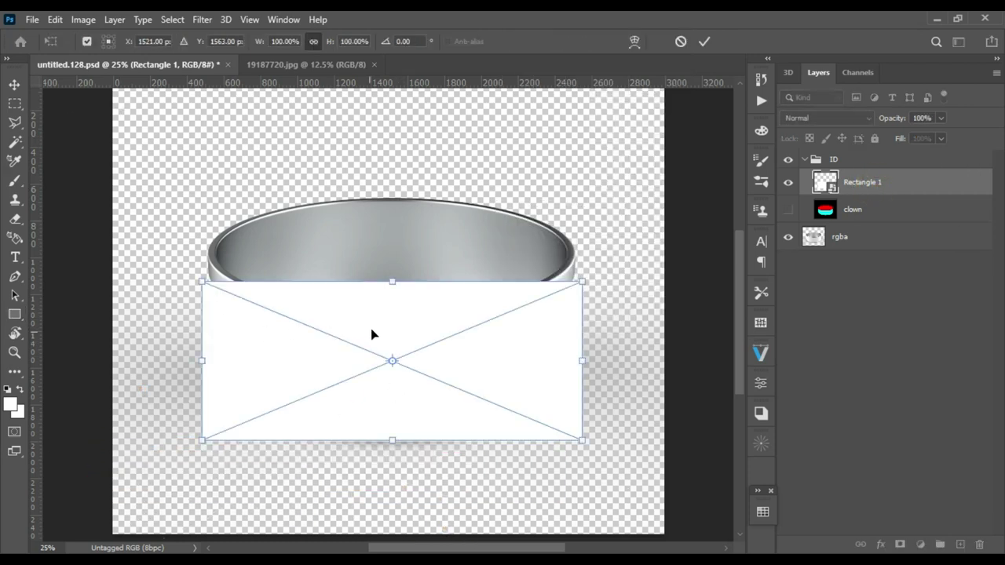
pyautogui.rightClick(387, 320)
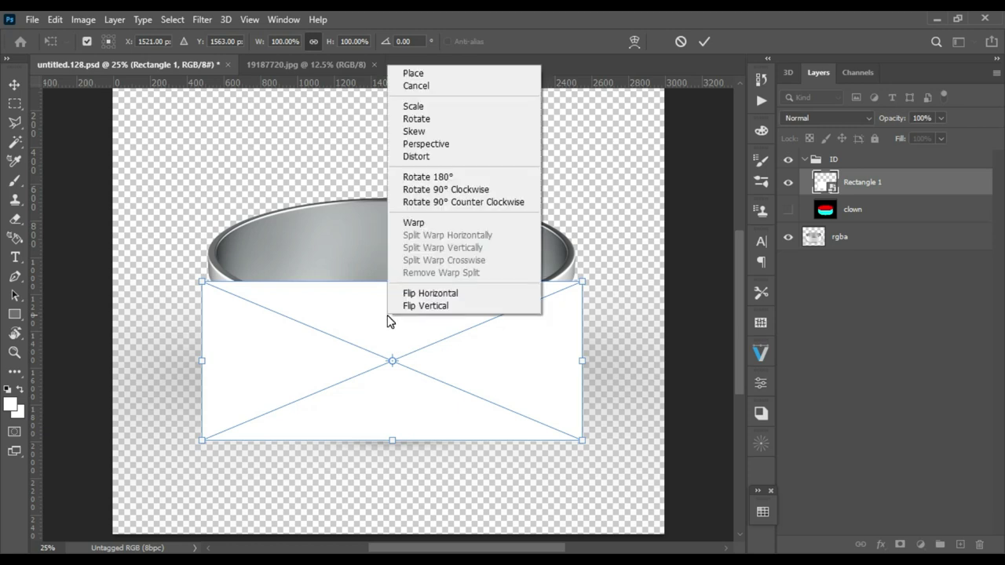
pyautogui.click(941, 118)
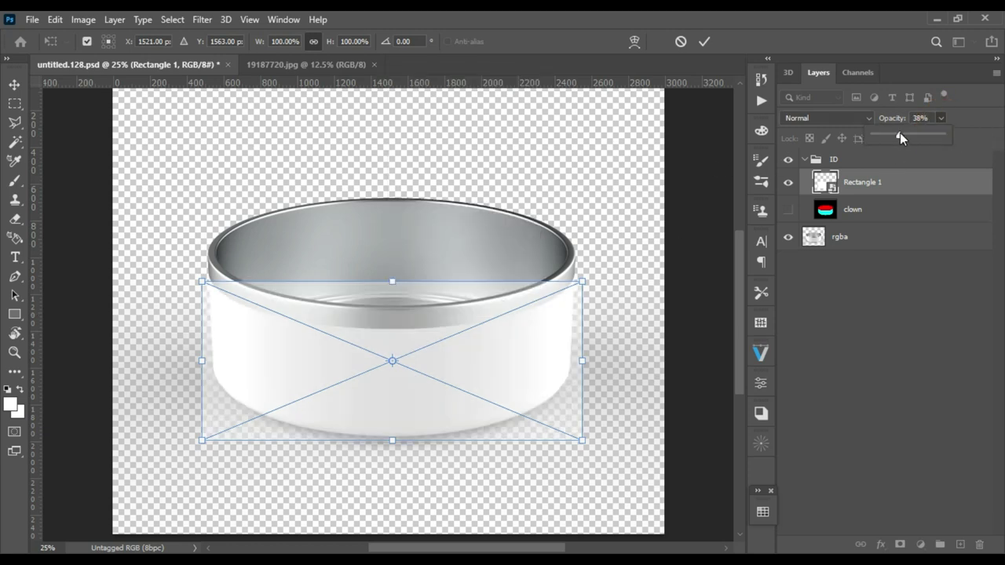
pyautogui.moveTo(894, 135); pyautogui.dragTo(890, 133)
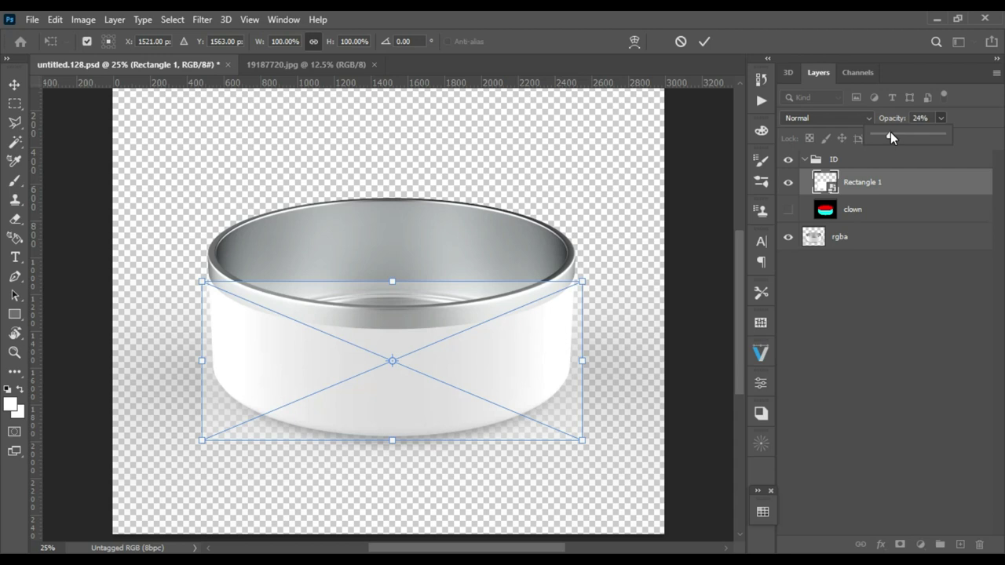
pyautogui.rightClick(390, 340)
pyautogui.click(424, 206)
# Try an Arch warp, then shorten the rectangle to fit the bowl's side.
pyautogui.moveTo(326, 284); pyautogui.dragTo(302, 369)
pyautogui.moveTo(458, 284); pyautogui.dragTo(565, 325)
pyautogui.click(357, 40)
pyautogui.click(366, 192)
pyautogui.moveTo(392, 236); pyautogui.dragTo(394, 340)
pyautogui.press('Return')
pyautogui.hotkey('ctrl', 't')
pyautogui.moveTo(390, 514); pyautogui.dragTo(390, 446)
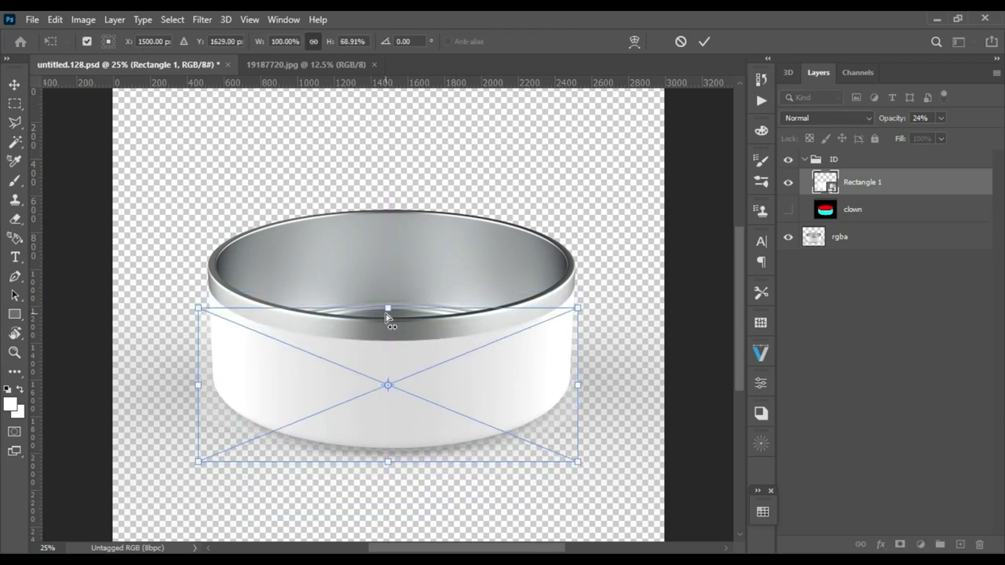
pyautogui.hotkey('ctrl', '+')
# Warp the rectangle, fitting its left corners and edge to the bowl's side.
pyautogui.rightClick(420, 377)
pyautogui.click(397, 274)
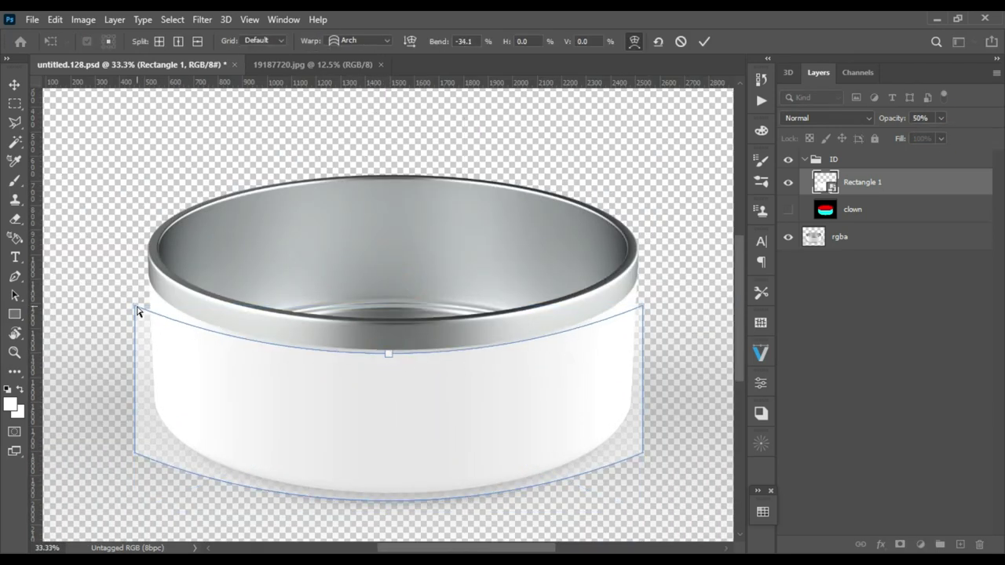
pyautogui.click(263, 40)
pyautogui.click(266, 72)
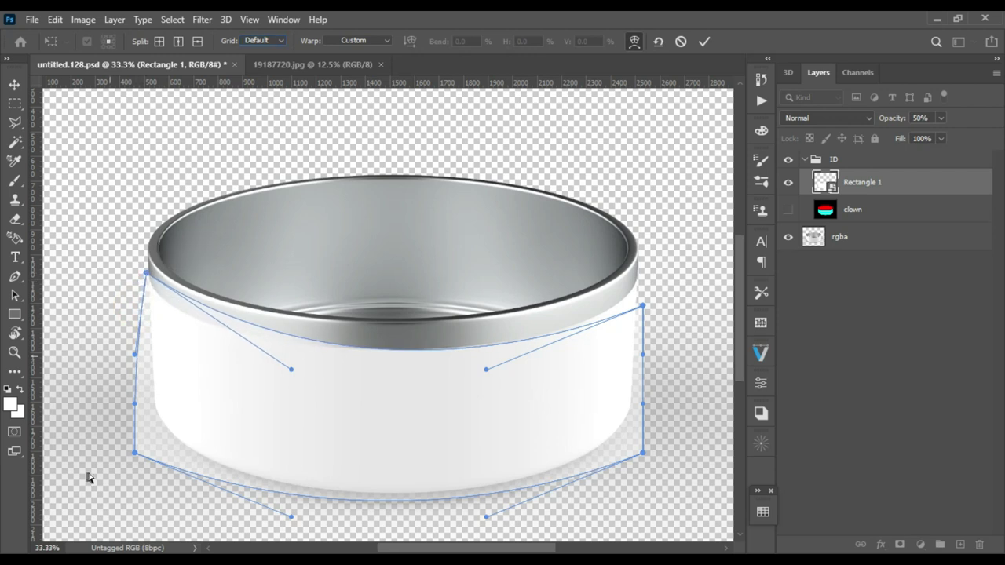
pyautogui.moveTo(135, 306); pyautogui.dragTo(147, 285)
pyautogui.moveTo(135, 453); pyautogui.dragTo(144, 428)
pyautogui.moveTo(292, 369); pyautogui.dragTo(189, 365)
pyautogui.moveTo(147, 286); pyautogui.dragTo(144, 274)
pyautogui.moveTo(135, 355); pyautogui.dragTo(145, 359)
# Curve the right corners, top and bottom edges to follow the bowl's rim and base.
pyautogui.moveTo(643, 304); pyautogui.dragTo(643, 276)
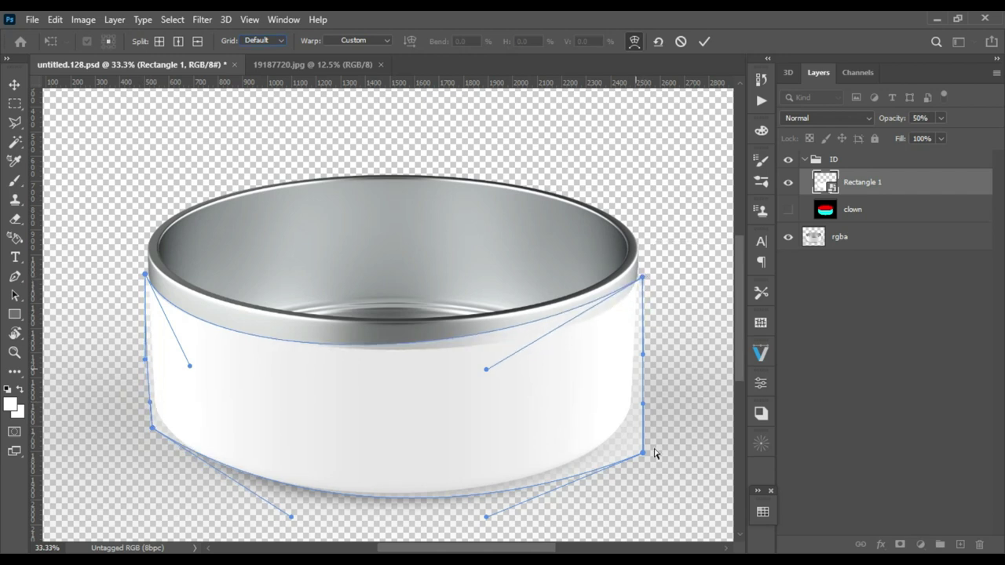
pyautogui.moveTo(642, 453); pyautogui.dragTo(640, 422)
pyautogui.moveTo(487, 516); pyautogui.dragTo(567, 523)
pyautogui.moveTo(291, 516); pyautogui.dragTo(223, 522)
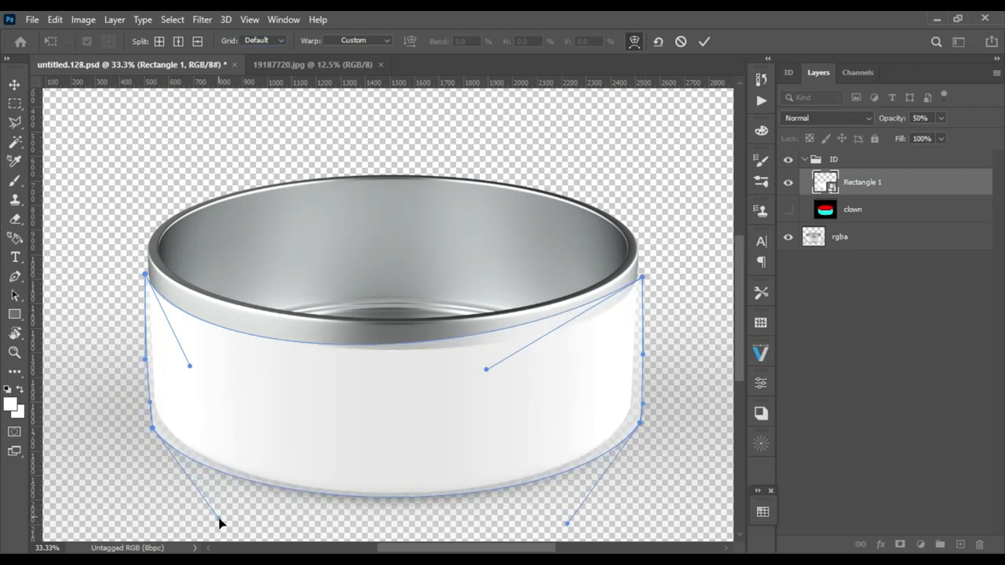
pyautogui.moveTo(486, 368); pyautogui.dragTo(580, 376)
pyautogui.moveTo(634, 283); pyautogui.dragTo(631, 280)
pyautogui.moveTo(580, 377); pyautogui.dragTo(595, 377)
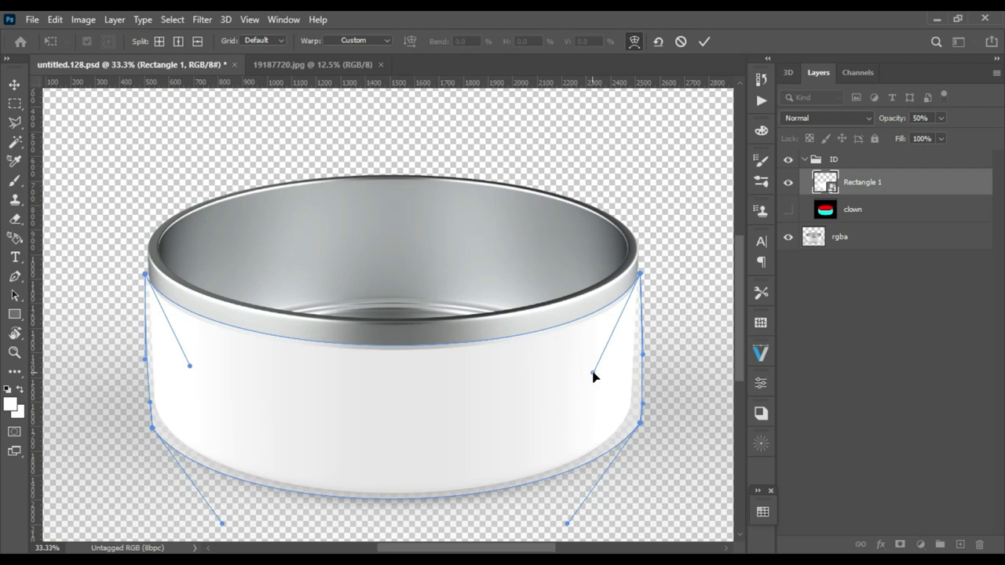
pyautogui.moveTo(640, 426); pyautogui.dragTo(629, 423)
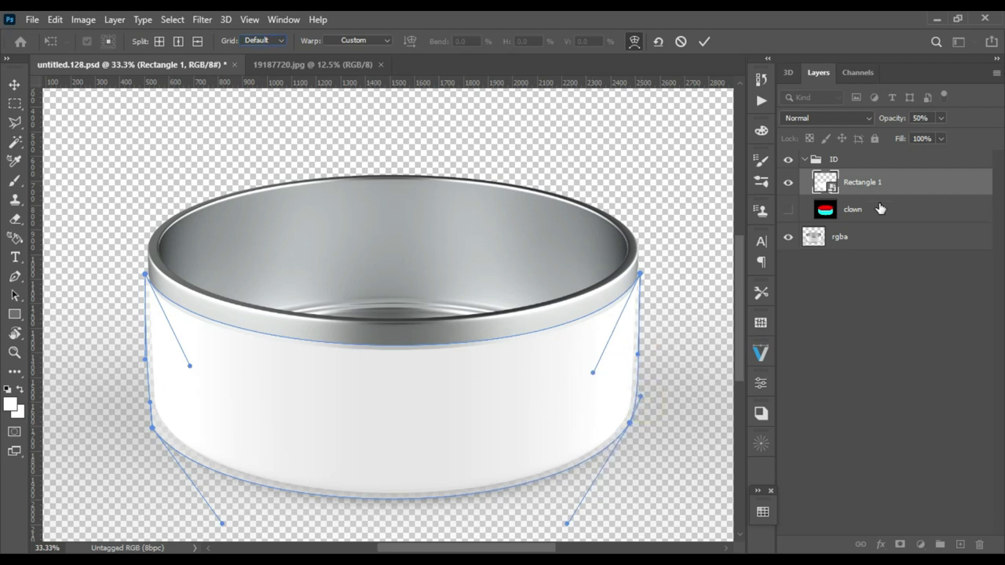
# Restore full opacity, apply the warp, and move Rectangle 1 below the clown layer.
pyautogui.press('0')
pyautogui.press('Return')
pyautogui.moveTo(855, 183); pyautogui.dragTo(859, 218)
# Mask Rectangle 1 to the cyan side region selected from the clown ID pass.
pyautogui.click(788, 182)
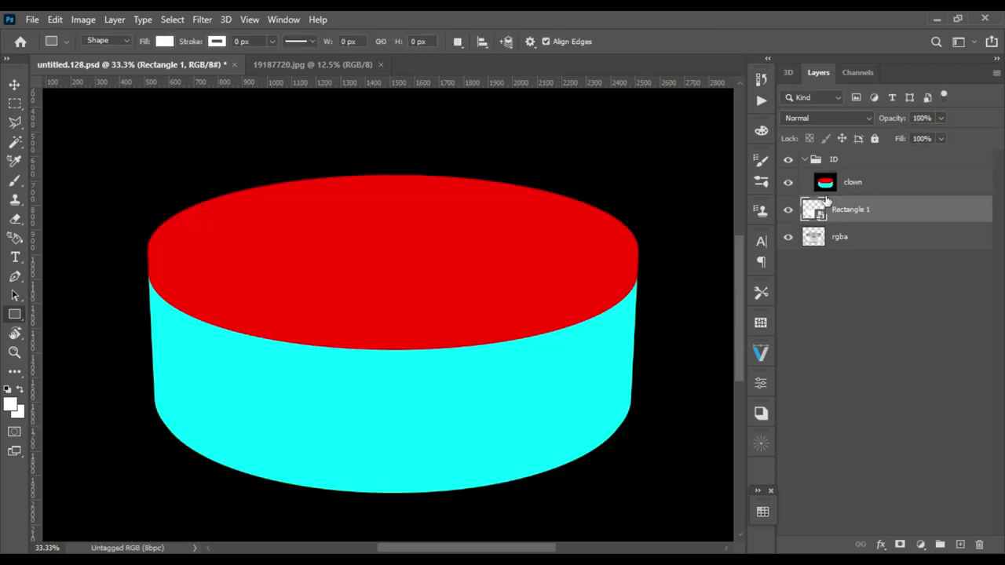
pyautogui.press('w')
pyautogui.click(386, 425)
pyautogui.hotkey('ctrl', 'd')
pyautogui.click(831, 183)
pyautogui.click(469, 387)
pyautogui.click(819, 211)
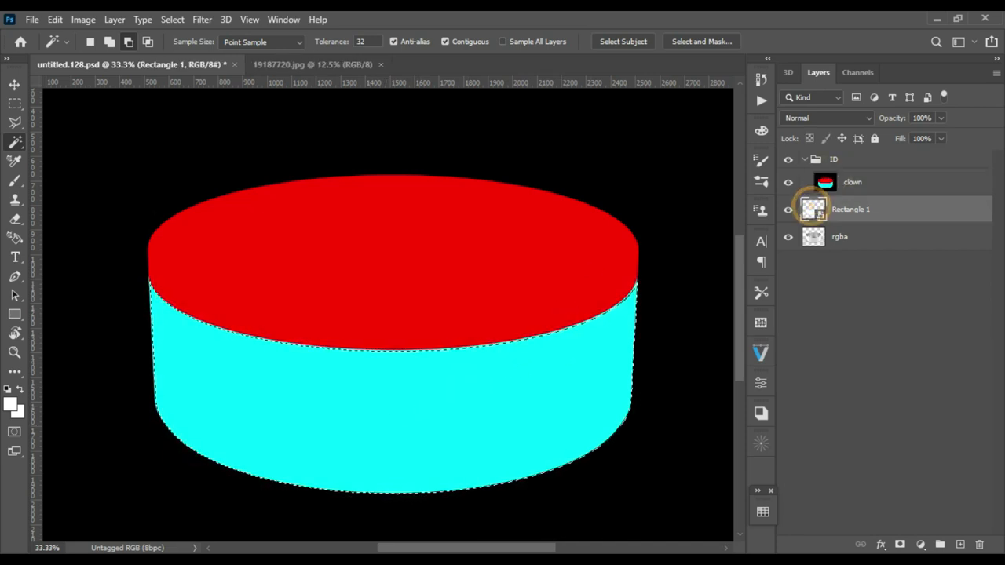
pyautogui.click(899, 547)
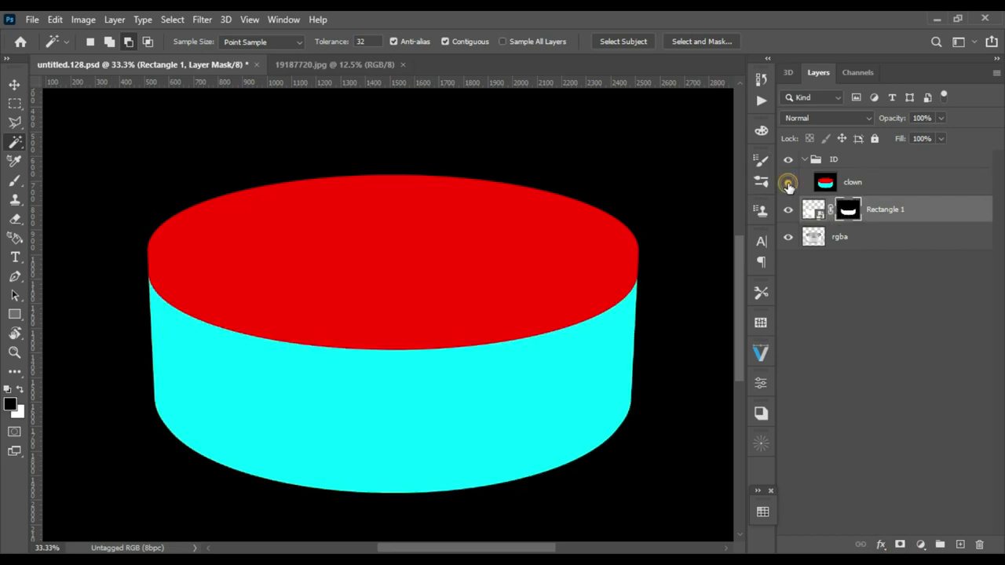
pyautogui.click(788, 183)
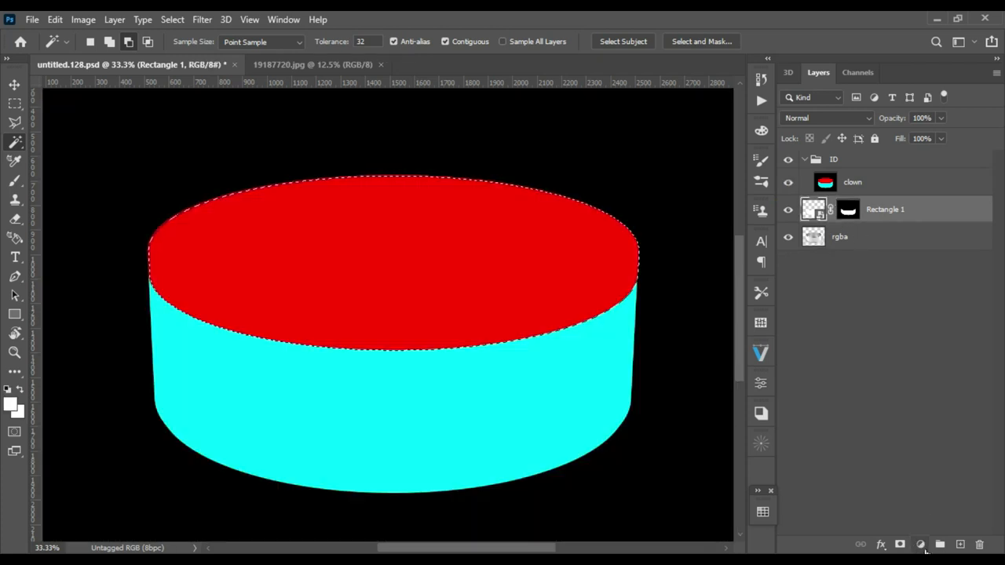
# Add a white Solid Color fill layer and hide the ID group.
pyautogui.click(920, 544)
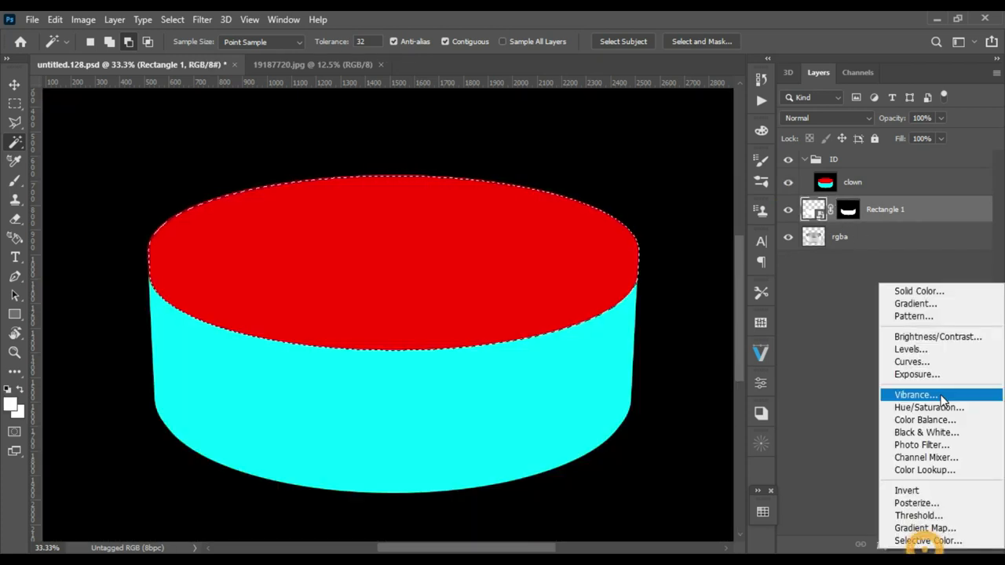
pyautogui.click(920, 291)
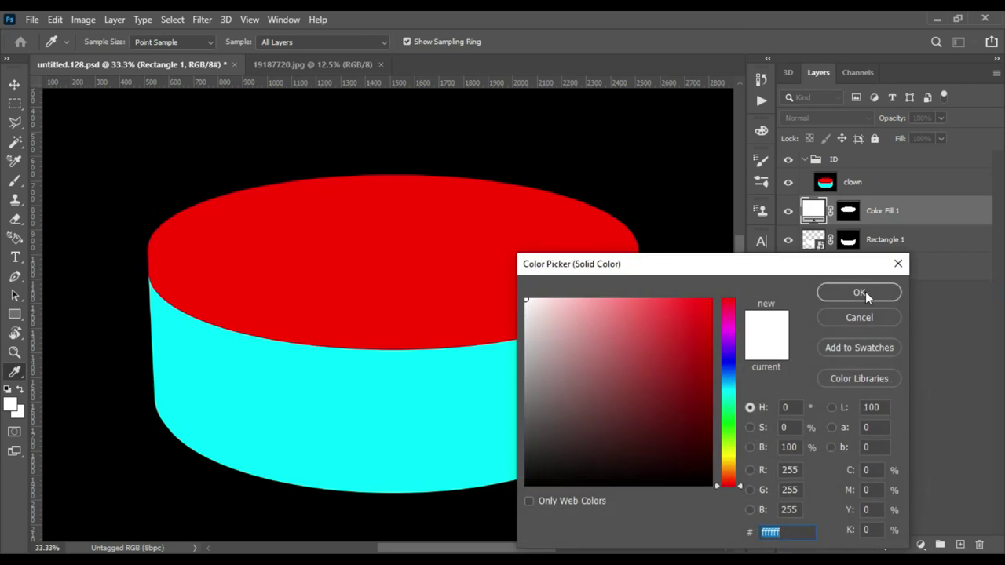
pyautogui.click(863, 293)
pyautogui.click(792, 160)
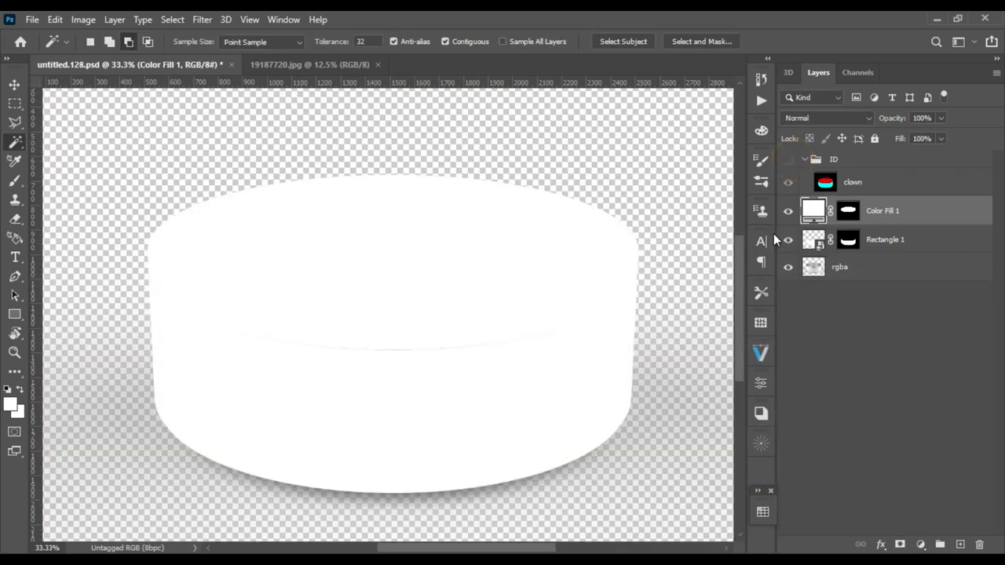
# Rename the Rectangle 1 layer to 'Label'.
pyautogui.click(813, 239)
pyautogui.doubleClick(885, 240)
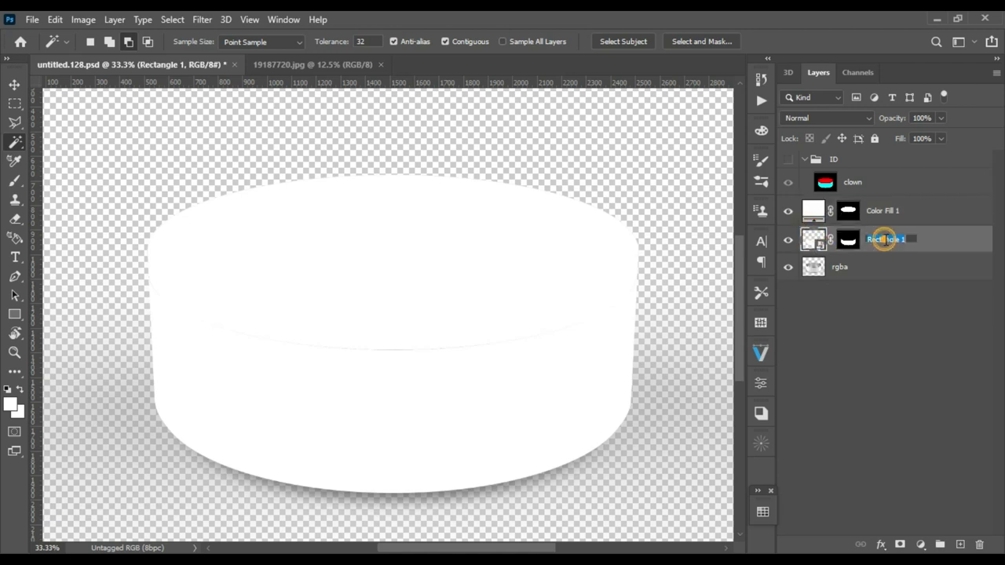
pyautogui.write('Sma')
pyautogui.press('Return')
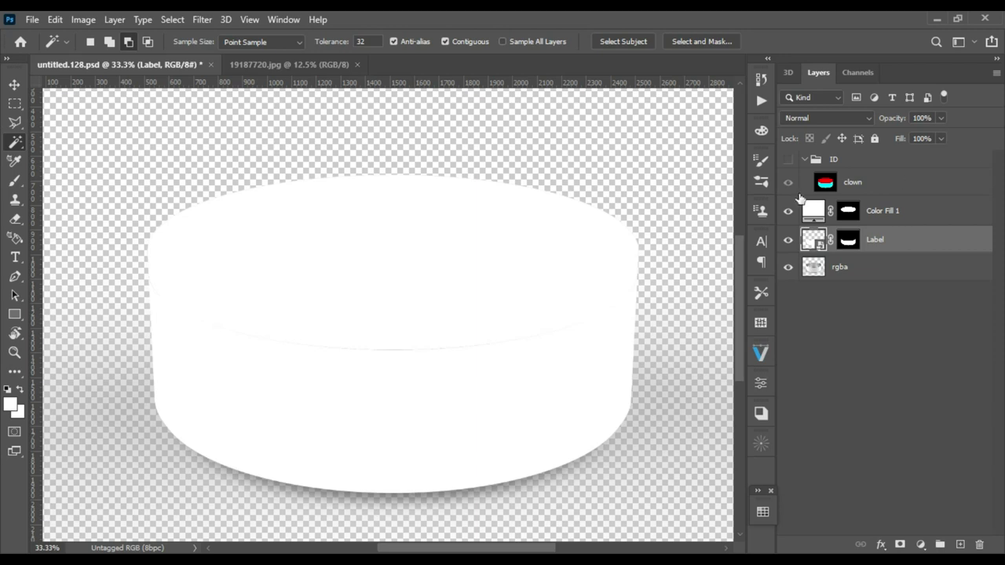
# Rename the Color Fill 1 layer to 'Metal Color'.
pyautogui.doubleClick(889, 216)
pyautogui.write('Metal Color')
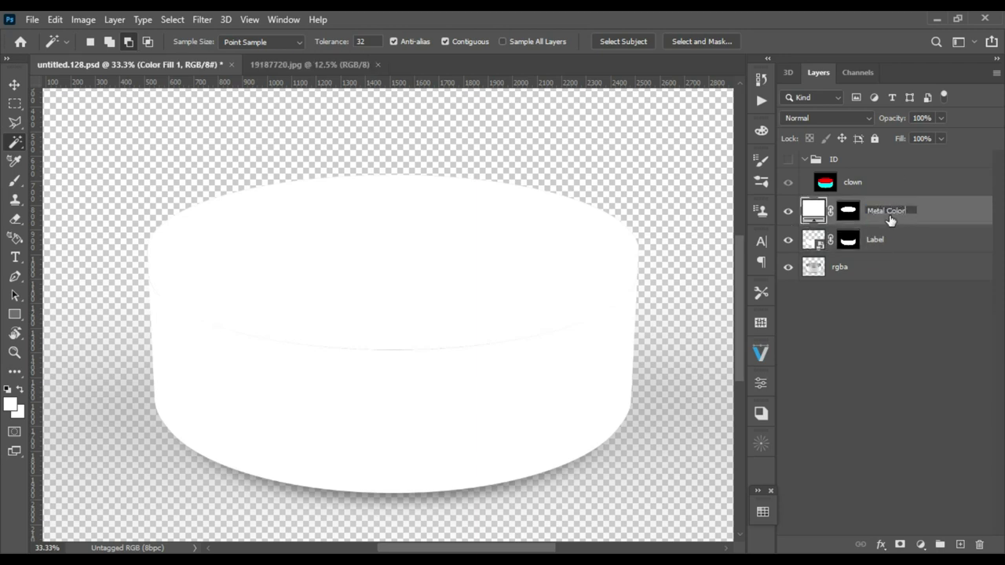
pyautogui.press('Return')
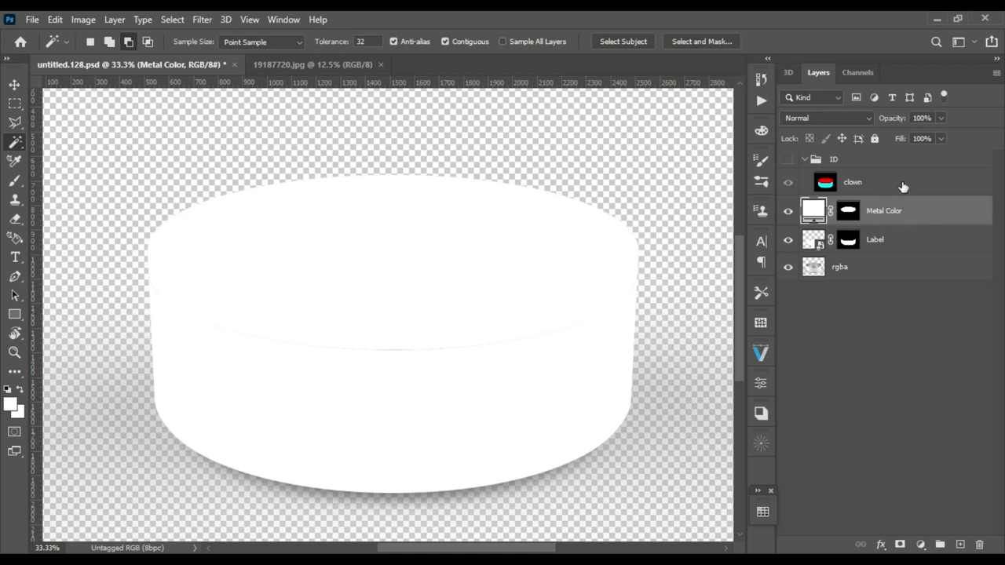
pyautogui.click(890, 269)
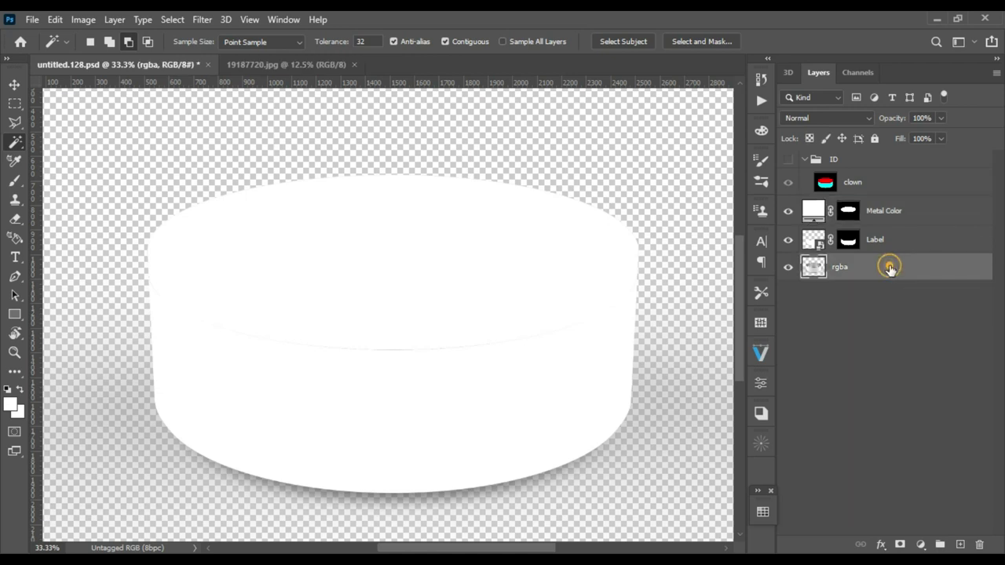
pyautogui.click(916, 214)
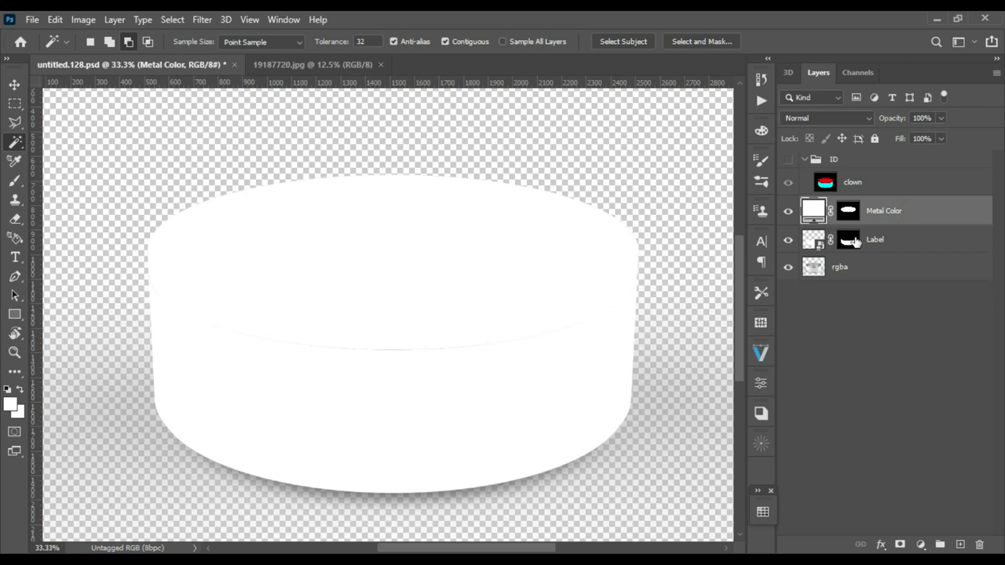
# Open the Label smart object and drag the paw-print pattern into it.
pyautogui.doubleClick(848, 239)
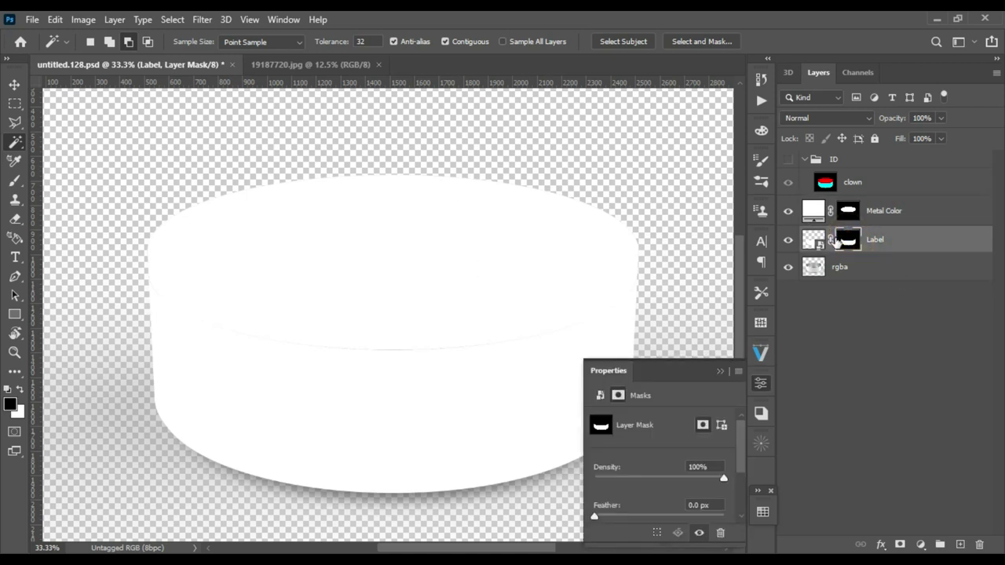
pyautogui.doubleClick(814, 240)
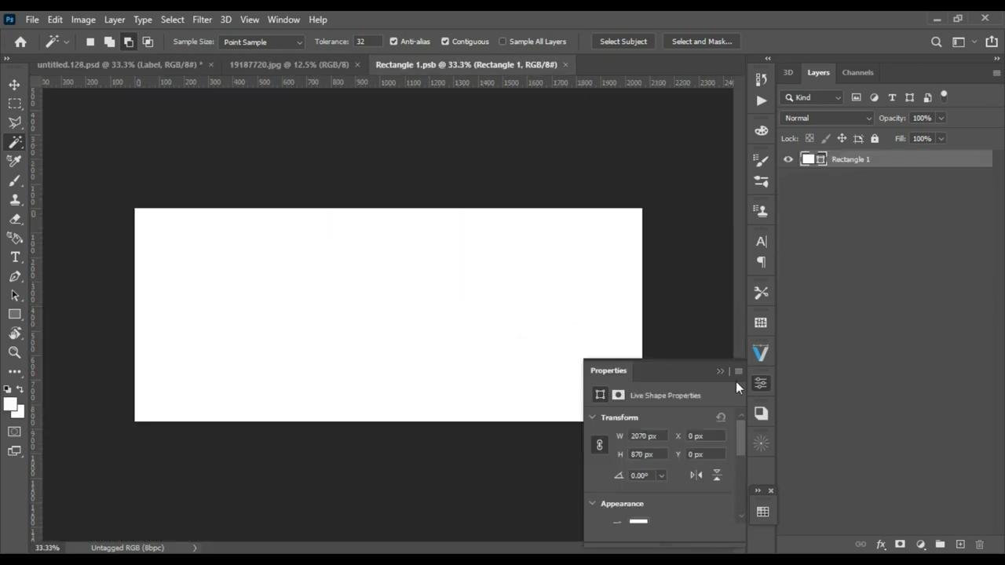
pyautogui.click(720, 371)
pyautogui.click(282, 63)
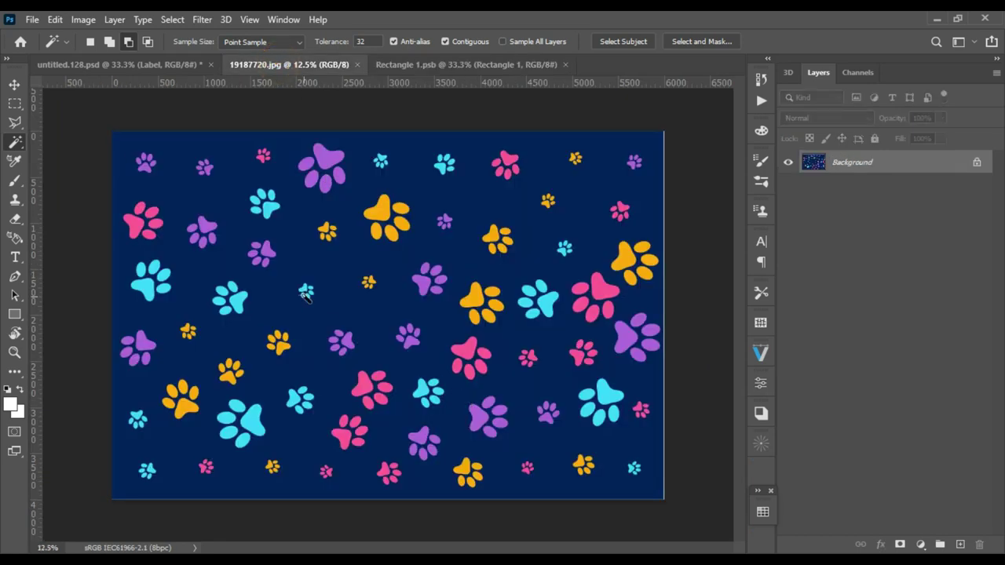
pyautogui.click(14, 84)
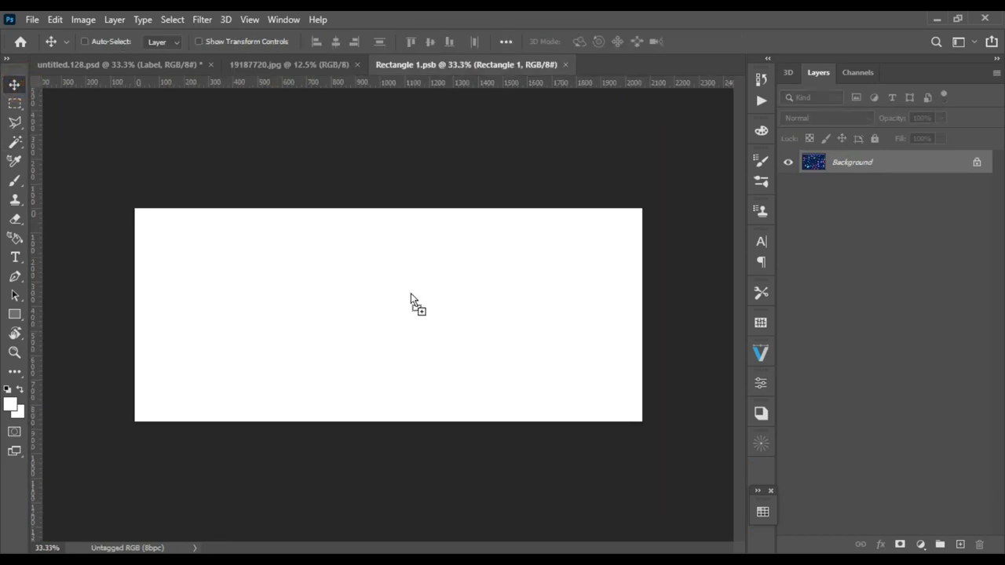
pyautogui.moveTo(452, 63); pyautogui.dragTo(411, 293)
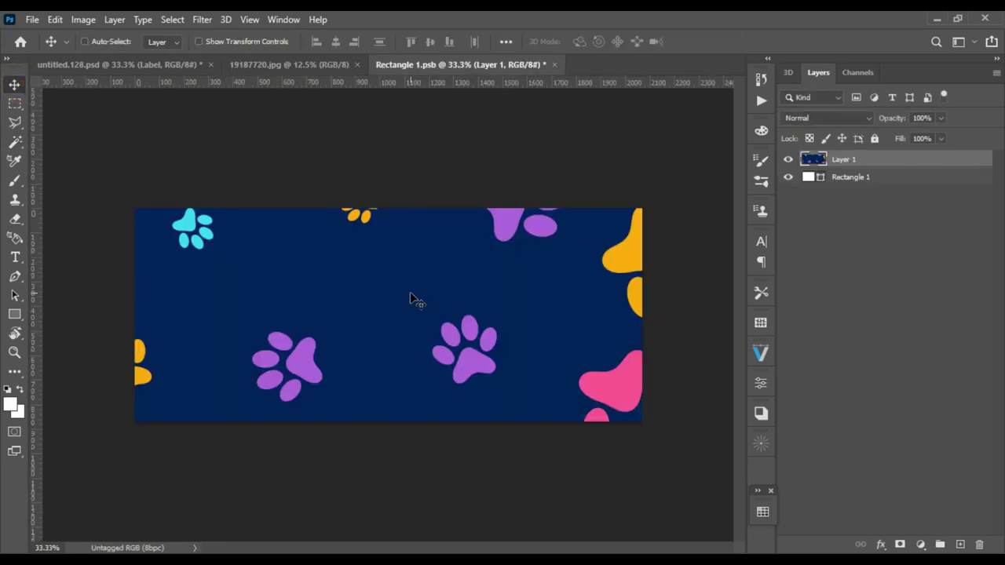
# Scale the paw-pattern layer to roughly 37% × 43% to cover the label rectangle.
pyautogui.hotkey('ctrl', 't')
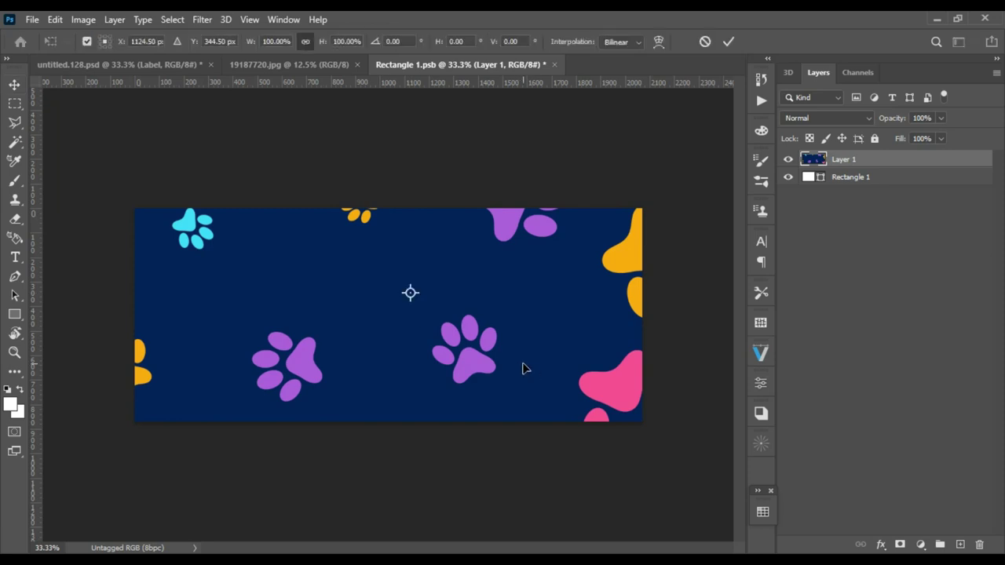
pyautogui.hotkey('ctrl', '-')
pyautogui.hotkey('ctrl', '-')
pyautogui.hotkey('ctrl', '-')
pyautogui.hotkey('ctrl', '-')
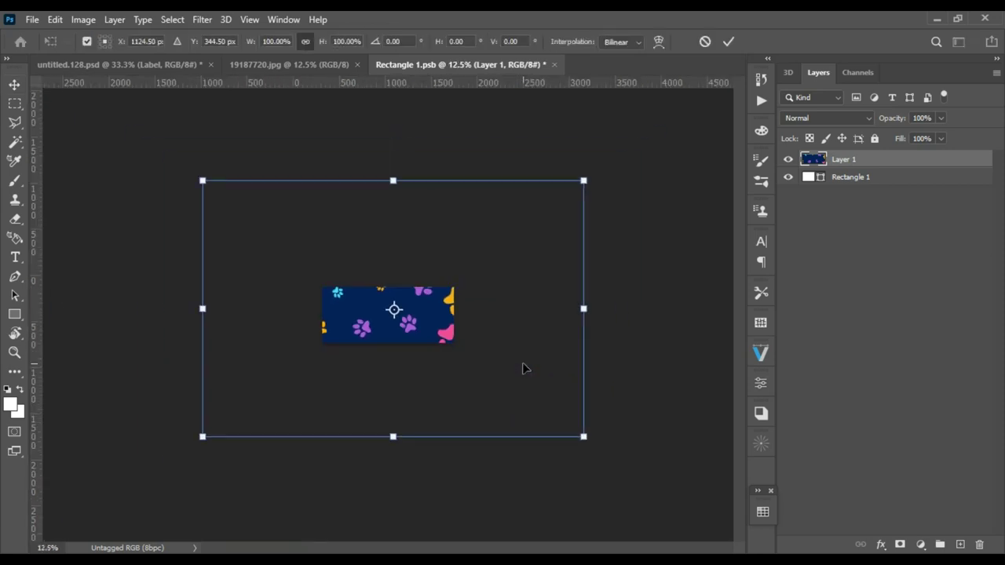
pyautogui.moveTo(577, 432); pyautogui.dragTo(465, 366)
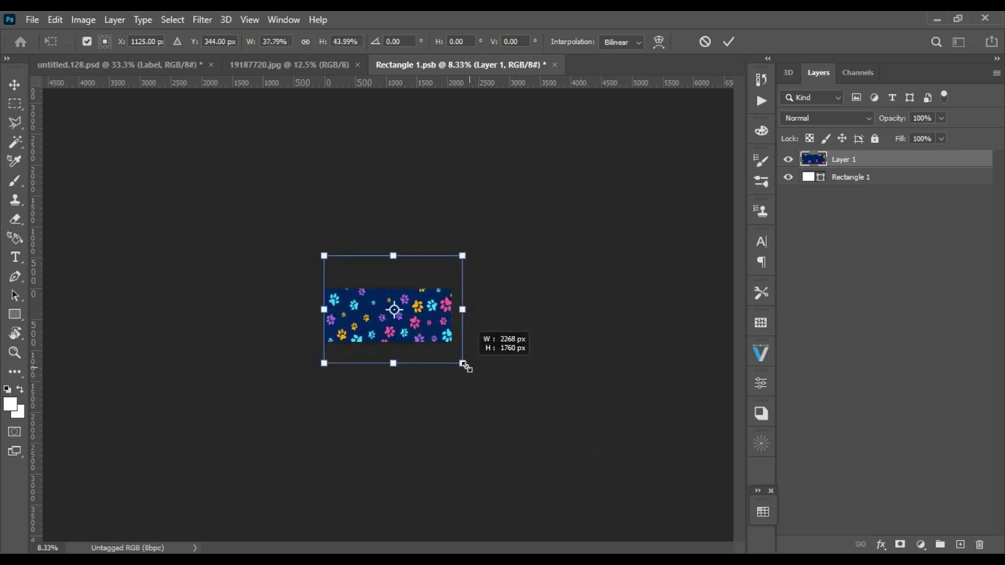
pyautogui.moveTo(424, 327); pyautogui.dragTo(418, 332)
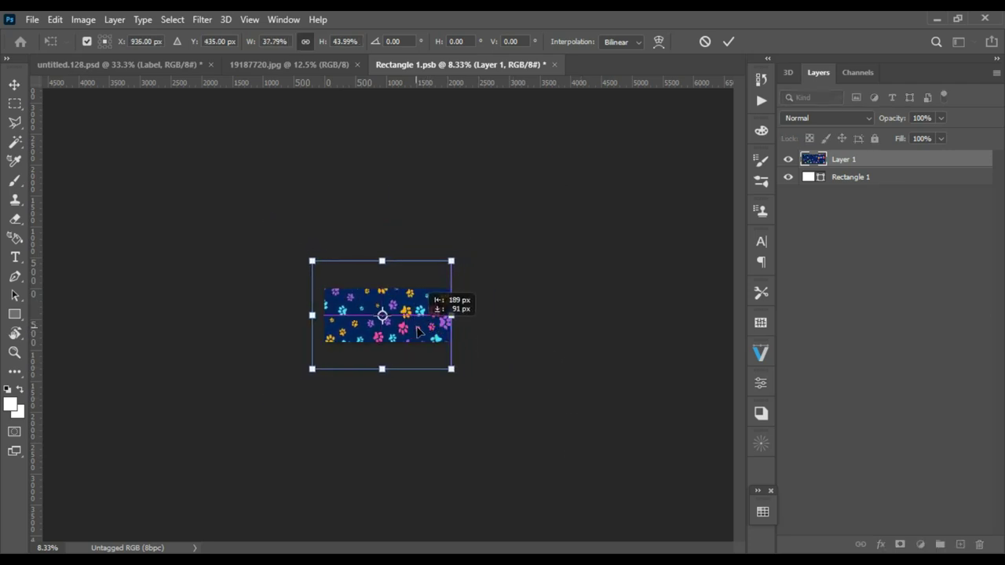
pyautogui.moveTo(454, 365); pyautogui.dragTo(456, 366)
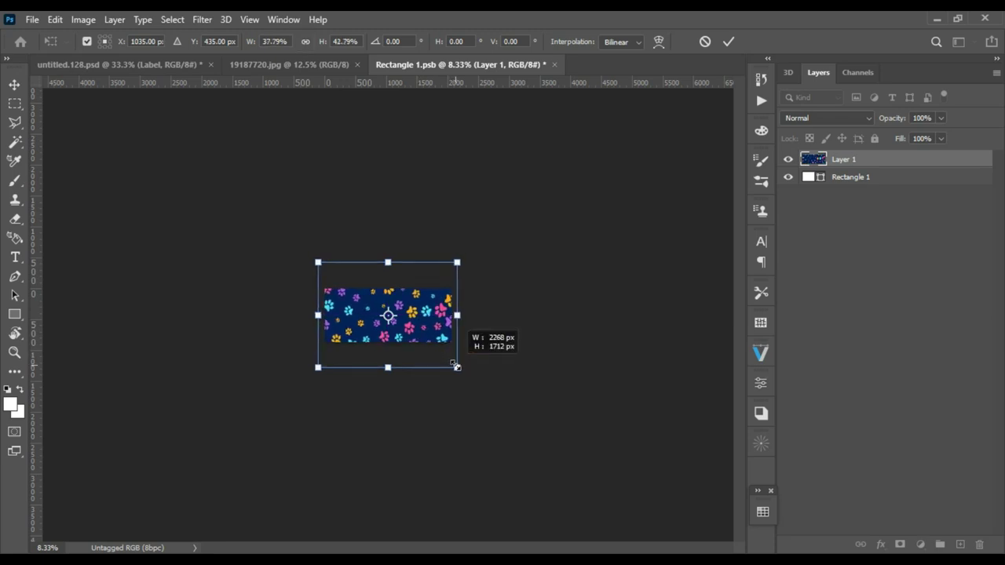
pyautogui.moveTo(456, 366); pyautogui.dragTo(459, 358)
pyautogui.hotkey('ctrl', '+')
pyautogui.hotkey('ctrl', '+')
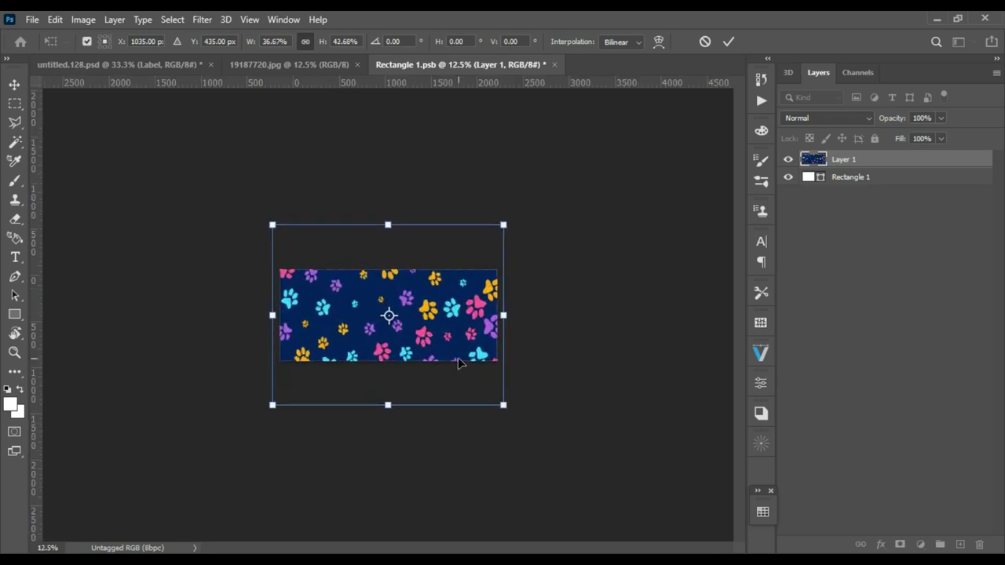
pyautogui.hotkey('ctrl', '+')
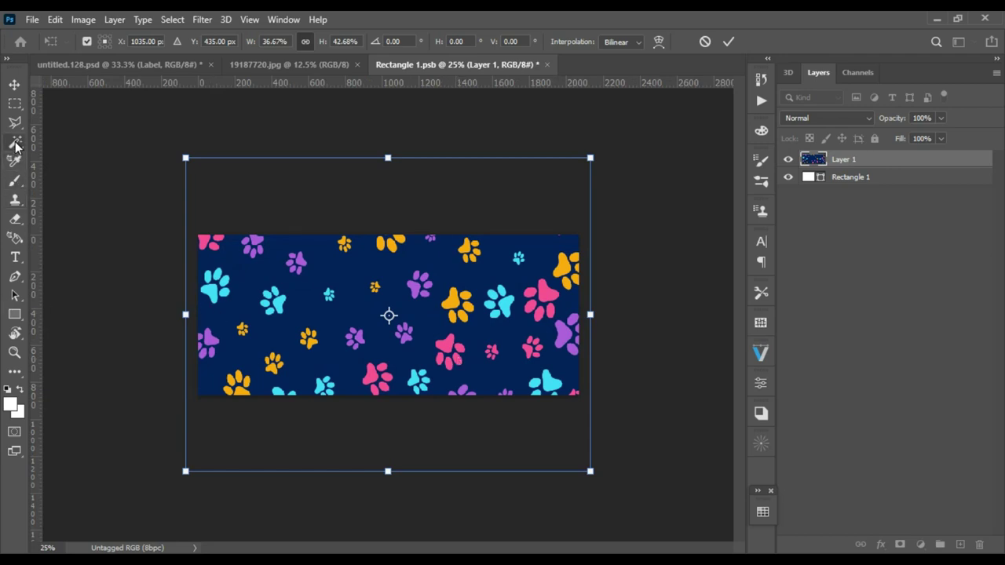
# Type 'Pet Bowl Mockup' in Arial Bold 30 pt on the label, centred and selected.
pyautogui.click(15, 259)
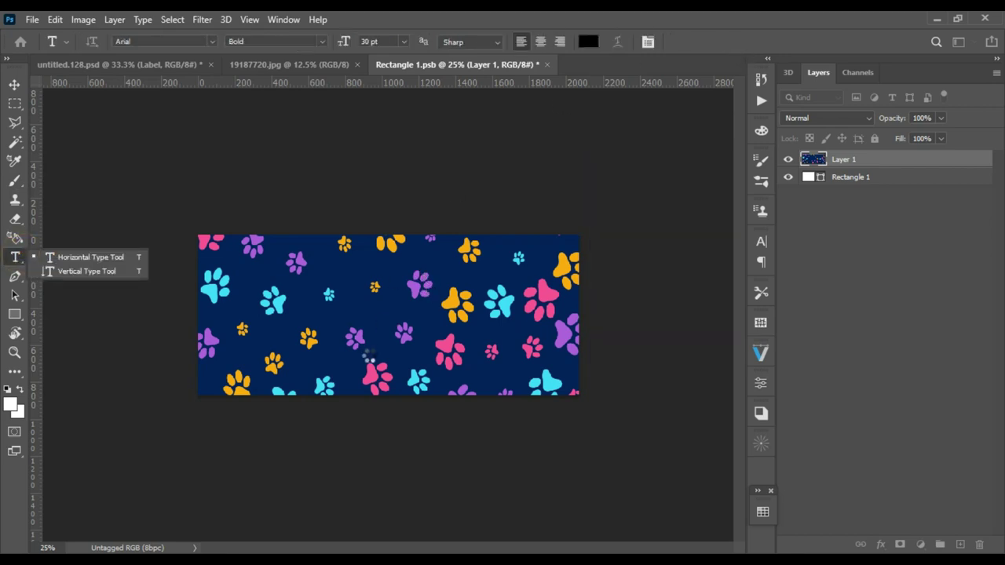
pyautogui.click(73, 257)
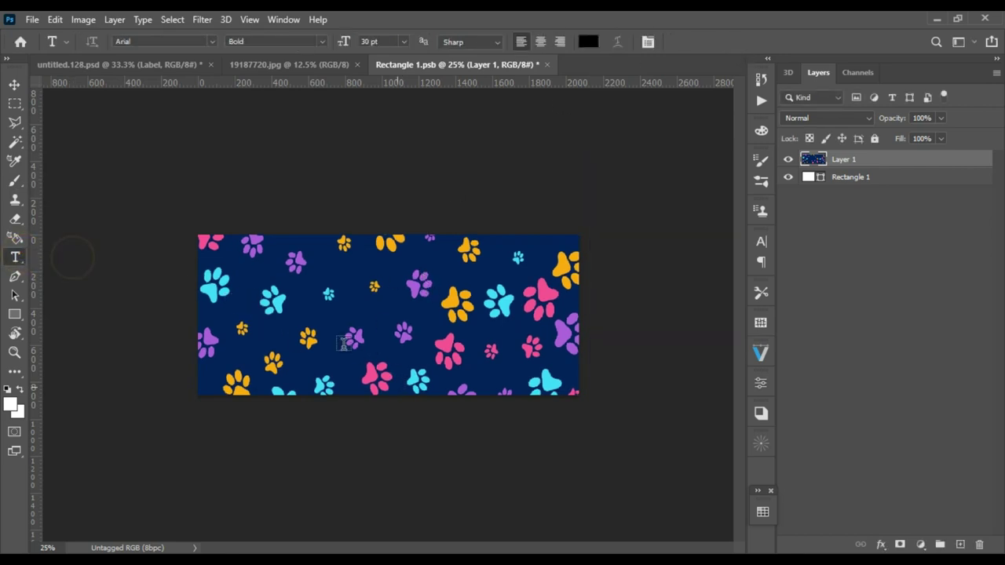
pyautogui.click(288, 283)
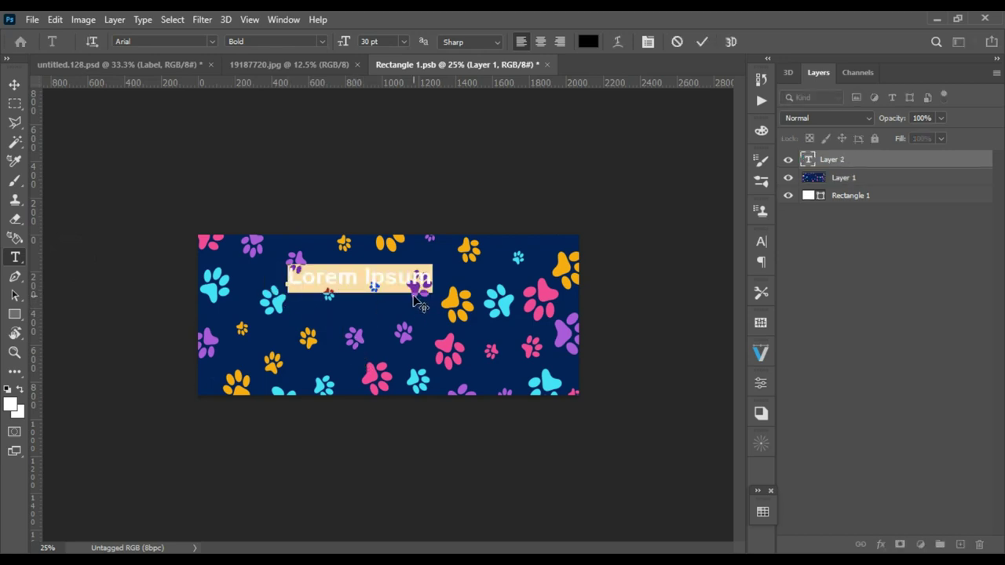
pyautogui.write('Pet')
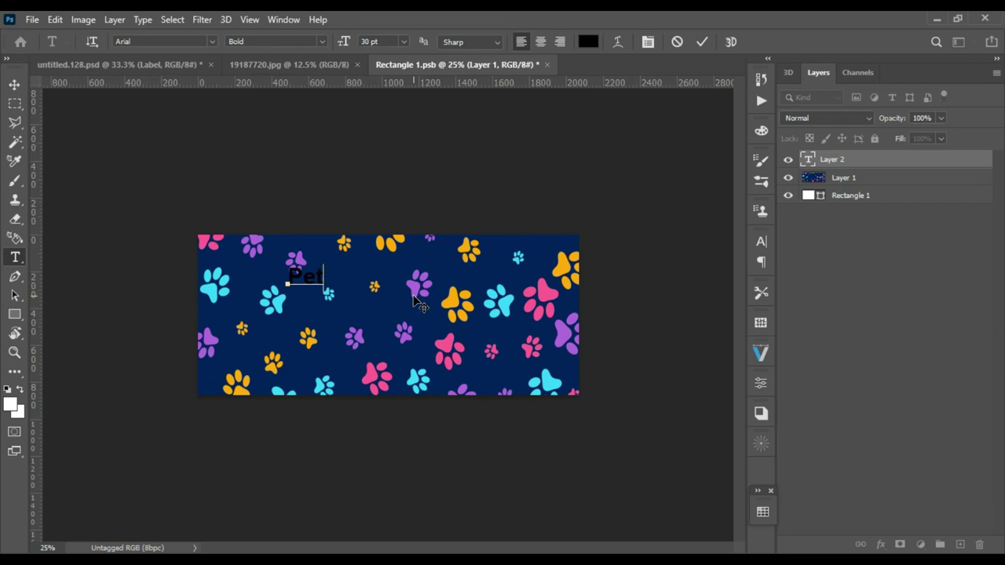
pyautogui.write(' Bow')
pyautogui.write('l Mock')
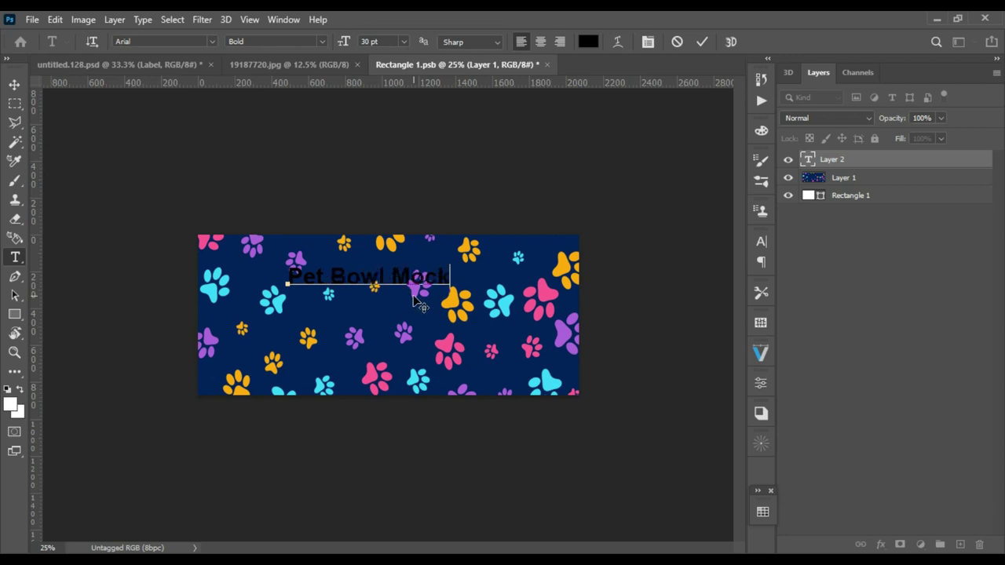
pyautogui.write('up')
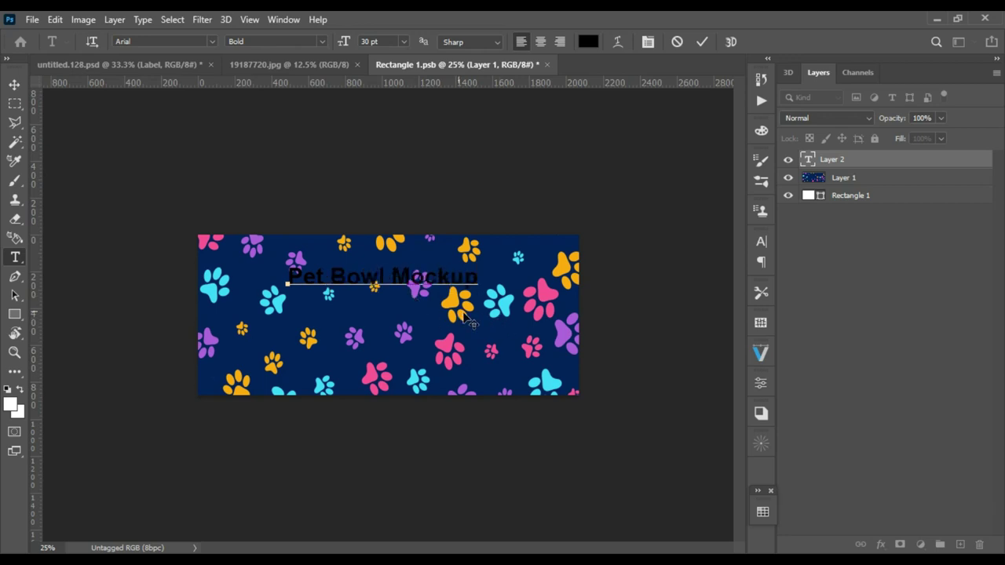
pyautogui.moveTo(474, 316); pyautogui.dragTo(482, 358)
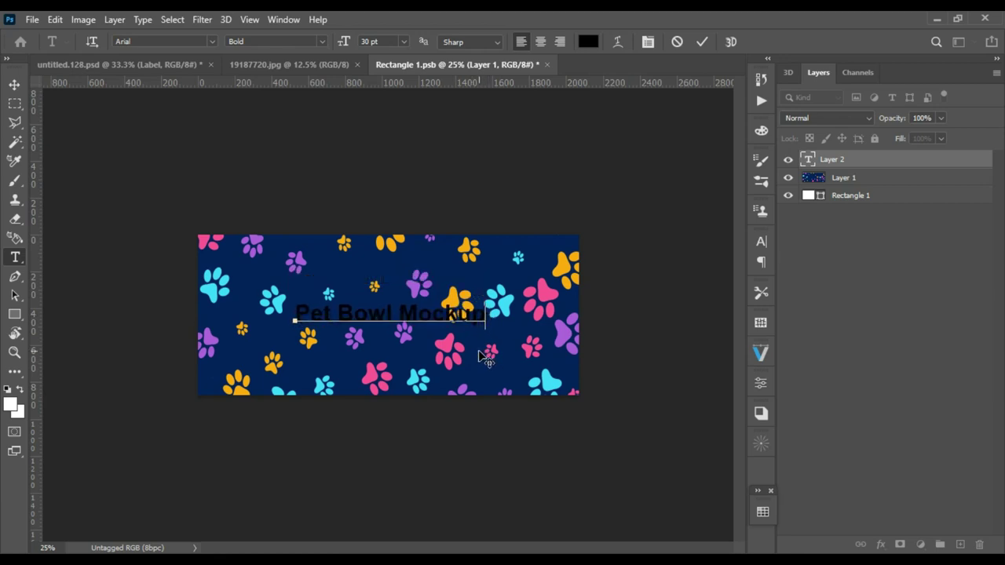
pyautogui.moveTo(486, 315); pyautogui.dragTo(273, 310)
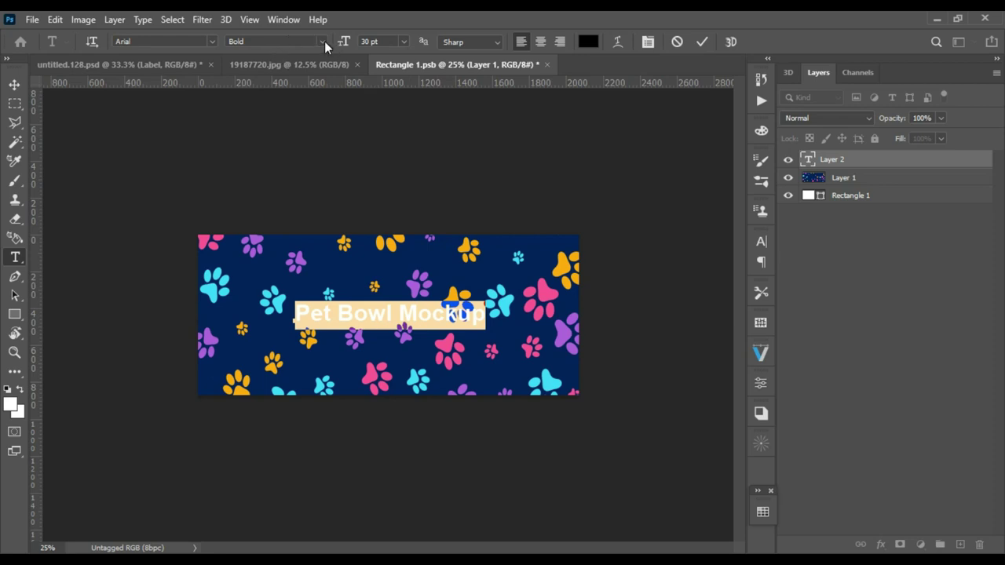
# Enlarge the heading to 50 pt and shift it left on the label.
pyautogui.click(377, 41)
pyautogui.write('0')
pyautogui.press('Return')
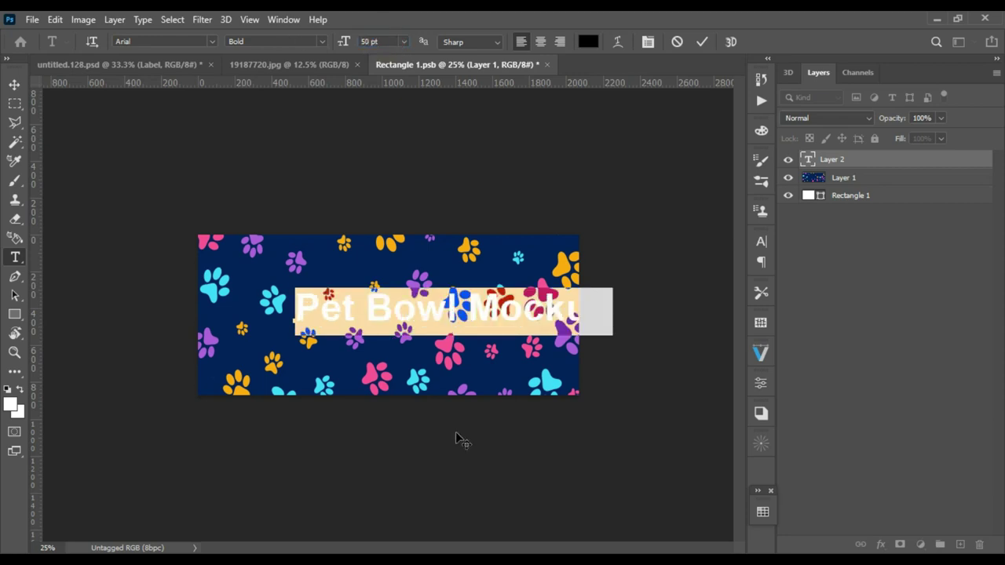
pyautogui.moveTo(502, 369)
pyautogui.mouseDown()
pyautogui.moveTo(440, 373)
pyautogui.moveTo(440, 362)
pyautogui.mouseUp()
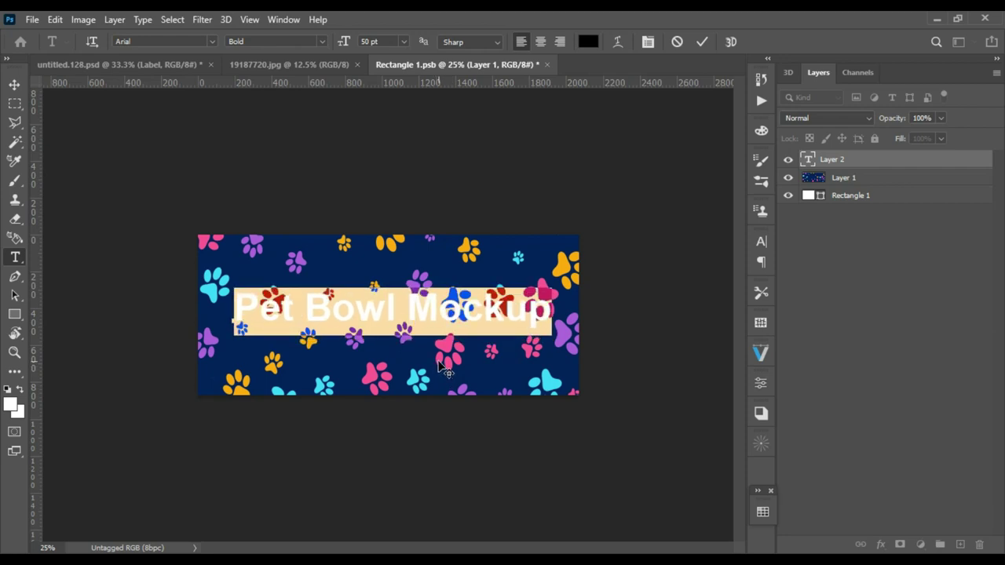
# Set the heading text colour to white (#ffffff) and commit the edit.
pyautogui.click(592, 38)
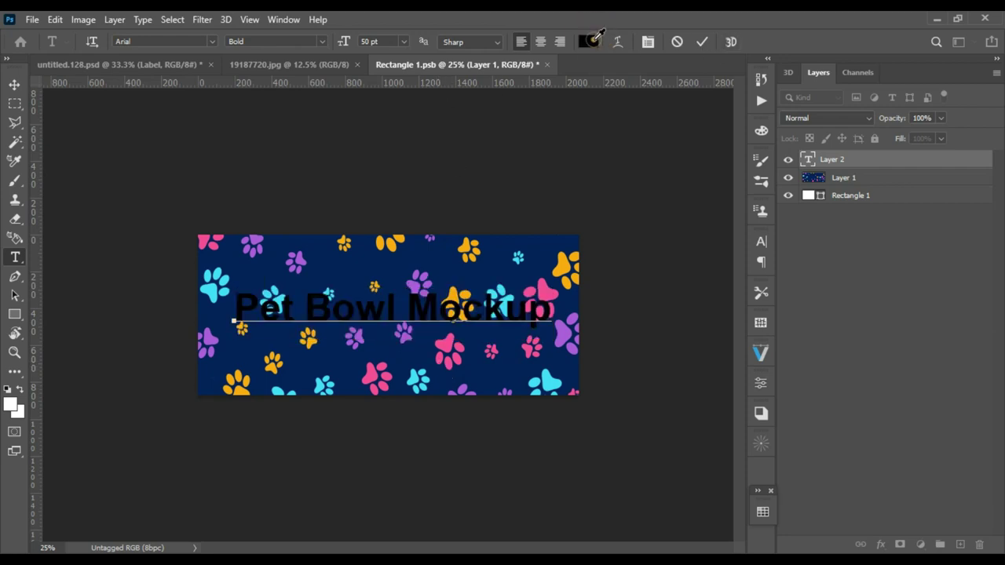
pyautogui.click(664, 338)
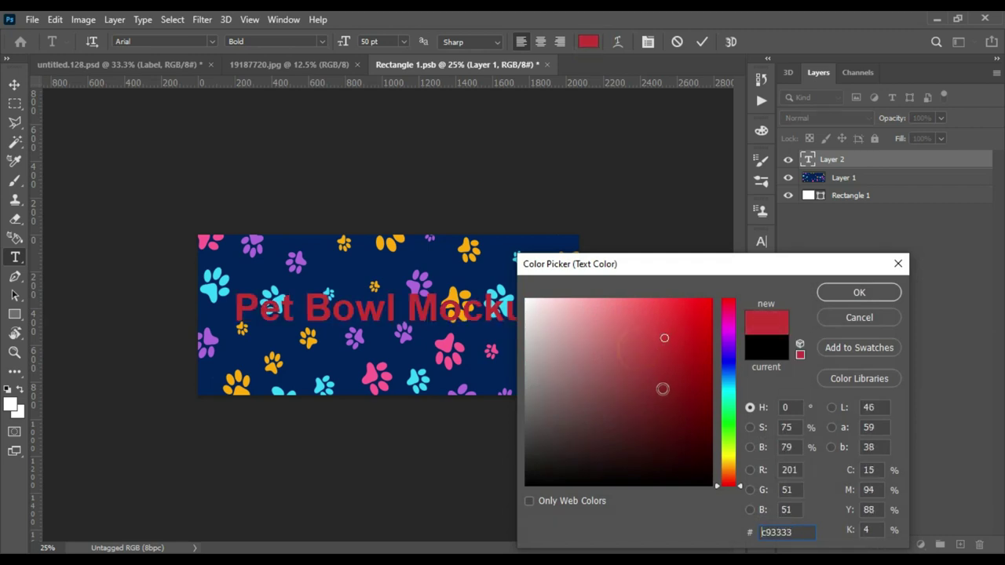
pyautogui.moveTo(664, 322); pyautogui.dragTo(687, 357)
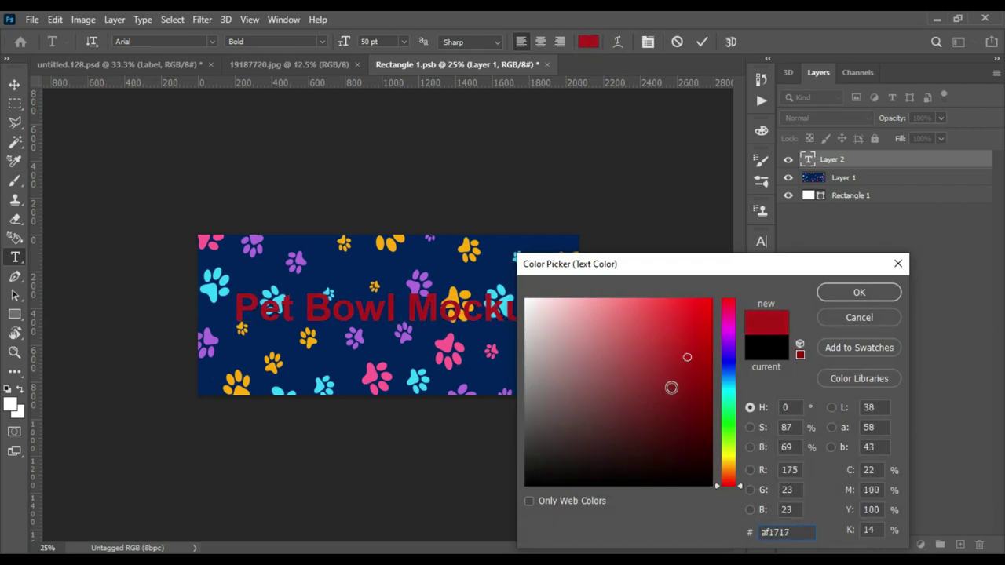
pyautogui.click(725, 452)
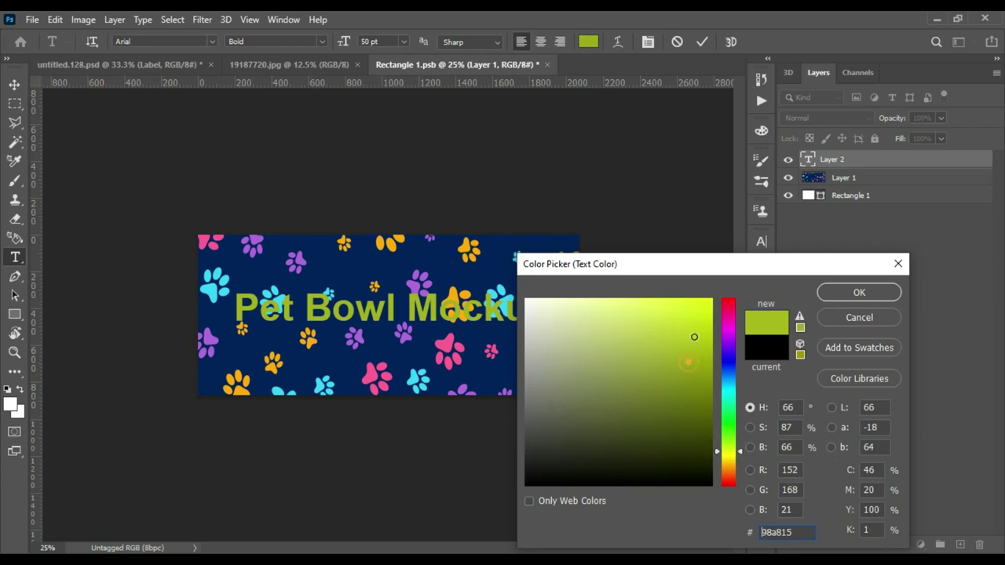
pyautogui.moveTo(688, 362); pyautogui.dragTo(723, 282)
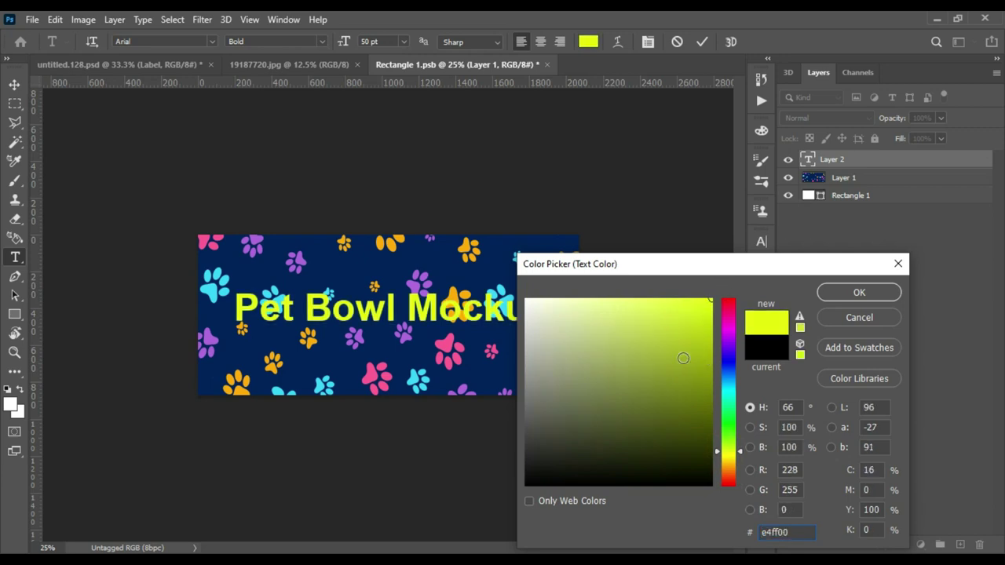
pyautogui.moveTo(589, 311); pyautogui.dragTo(525, 298)
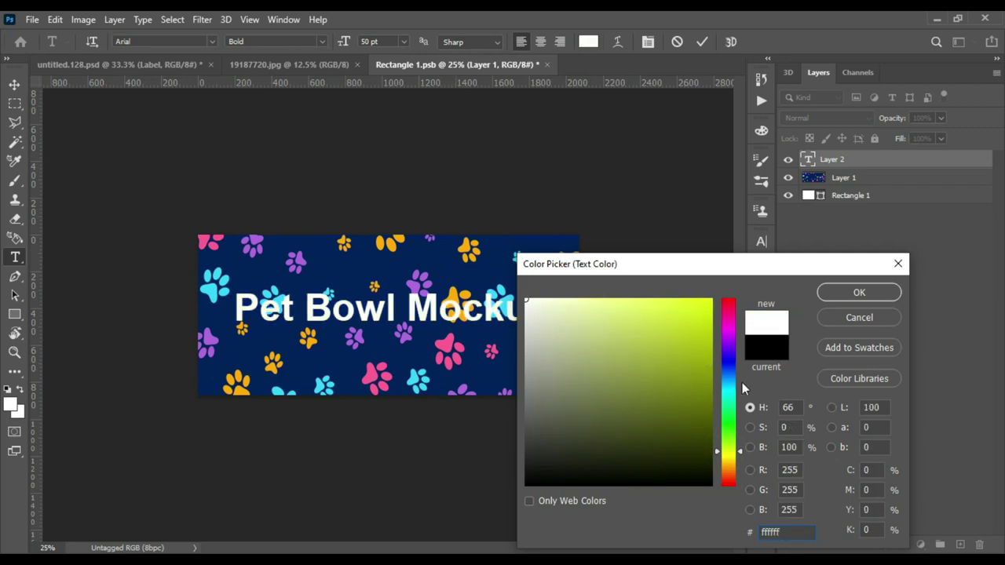
pyautogui.moveTo(710, 267); pyautogui.dragTo(779, 225)
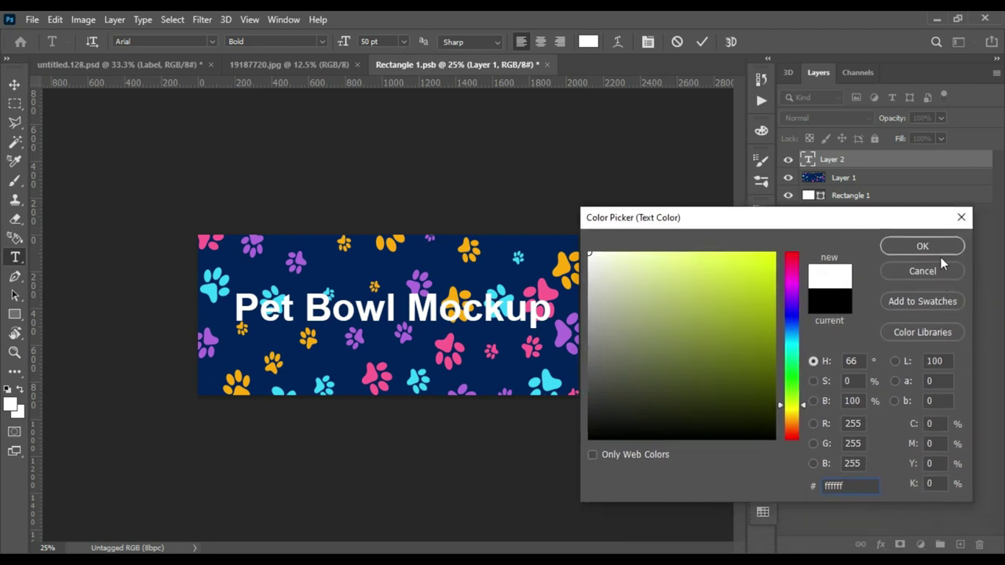
pyautogui.click(936, 249)
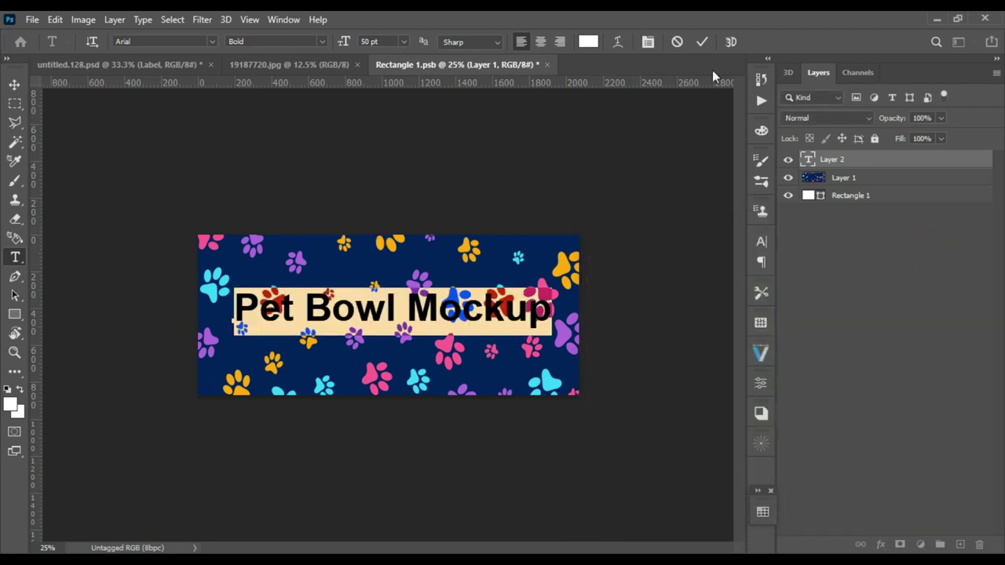
pyautogui.click(701, 42)
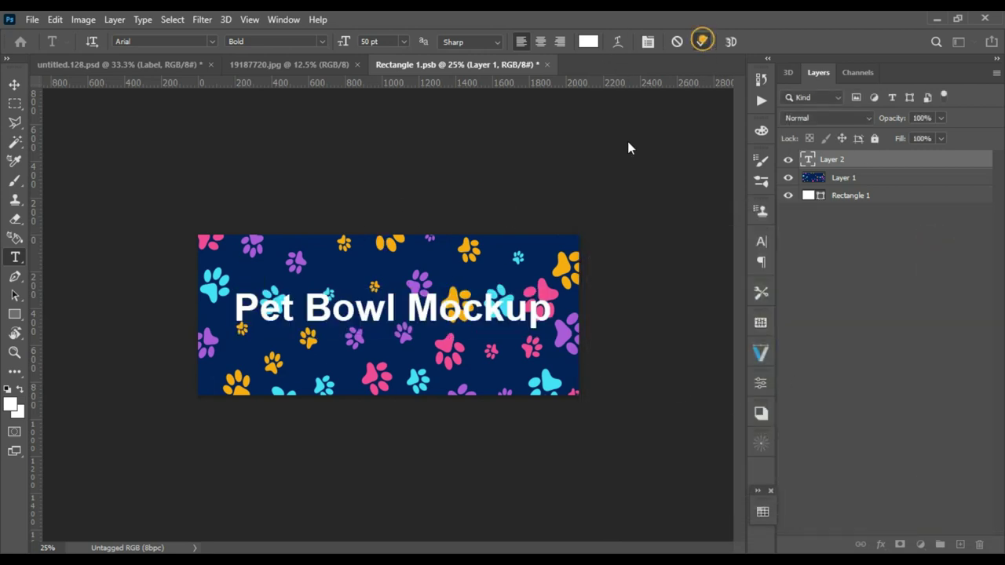
# Select the Pet Bowl Mockup text layer and open its fx layer-effects list.
pyautogui.doubleClick(809, 160)
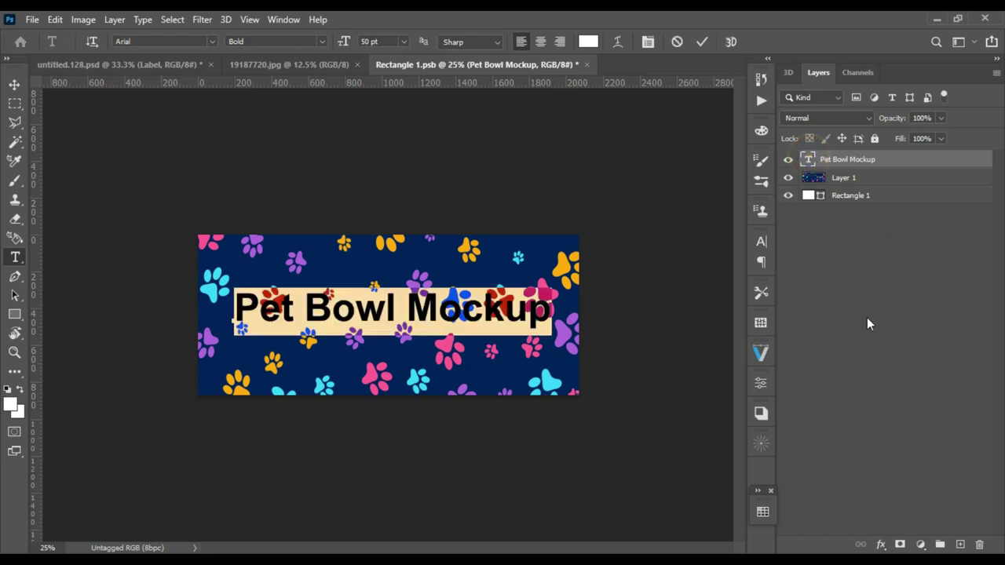
pyautogui.click(856, 161)
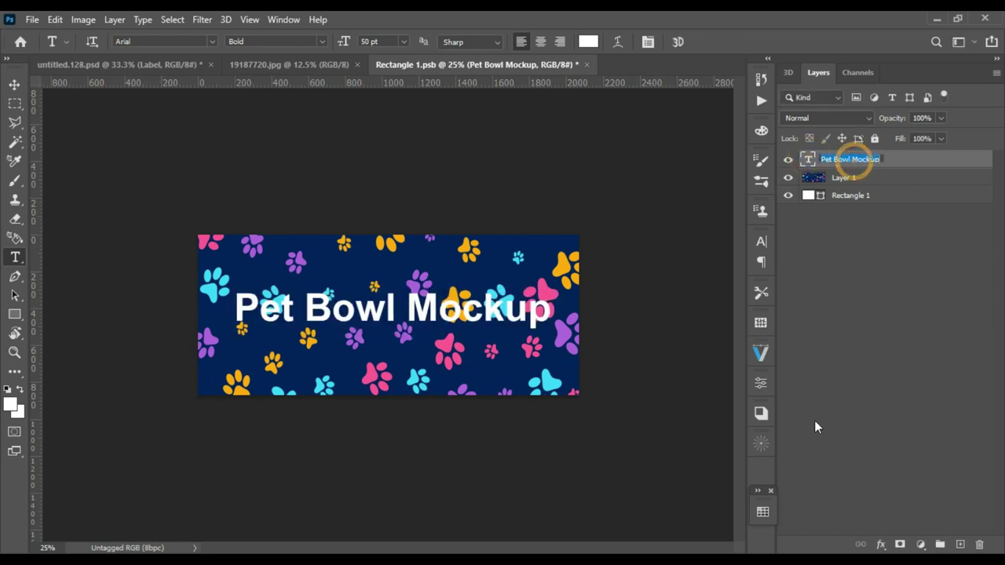
pyautogui.click(904, 420)
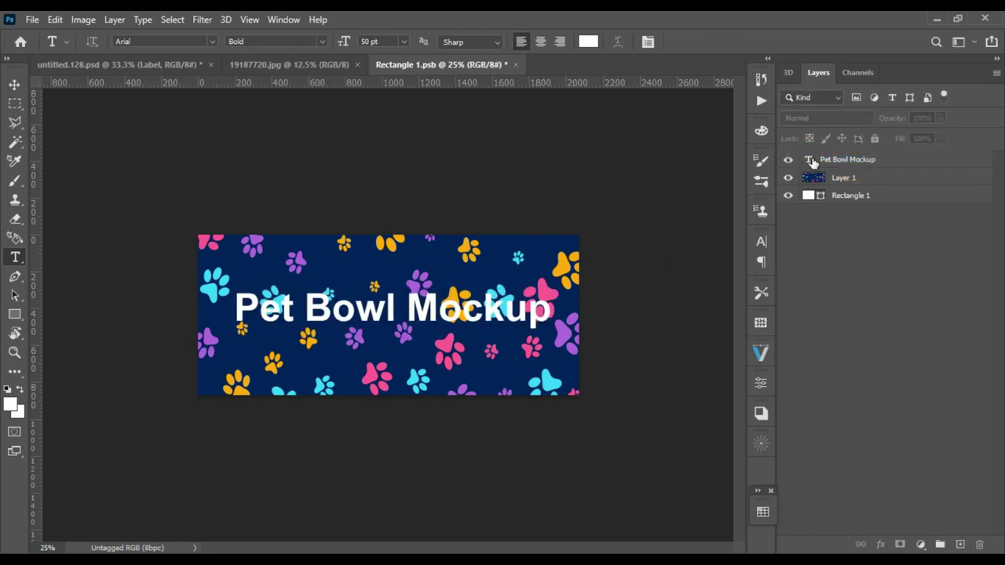
pyautogui.click(807, 159)
pyautogui.click(881, 544)
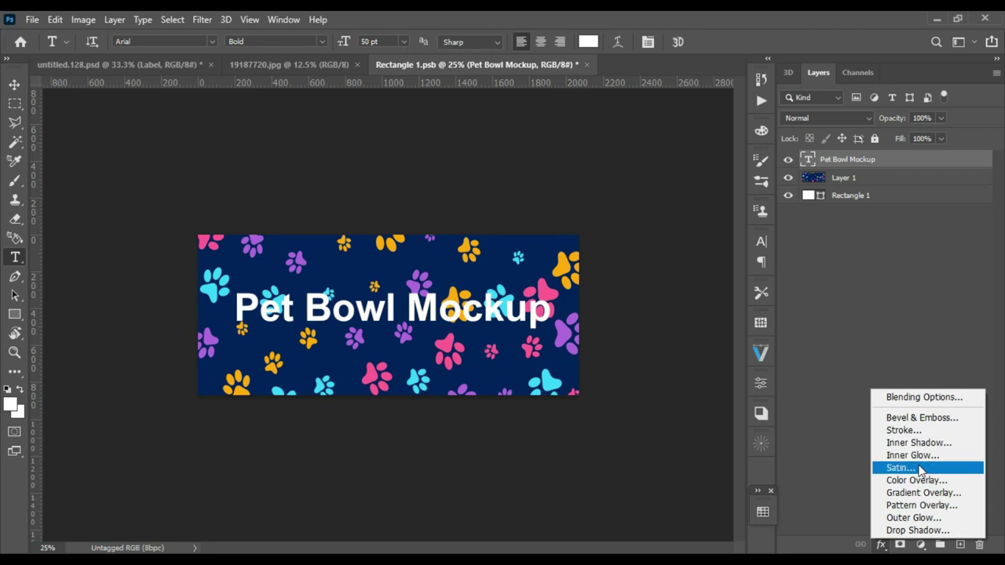
# Add a size 7 Bevel & Emboss to the Pet Bowl Mockup title and save the label file.
pyautogui.click(928, 423)
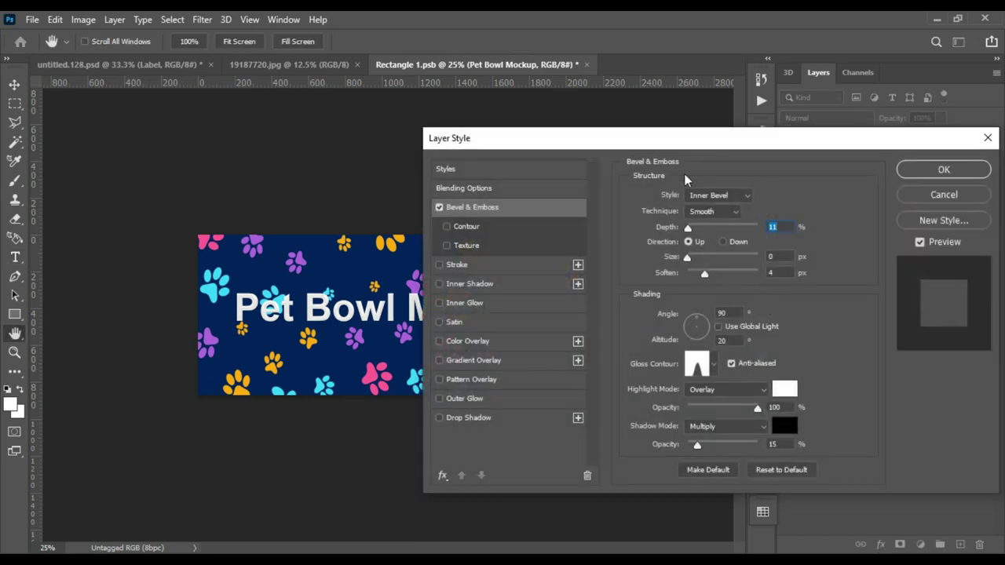
pyautogui.moveTo(843, 141); pyautogui.dragTo(818, 142)
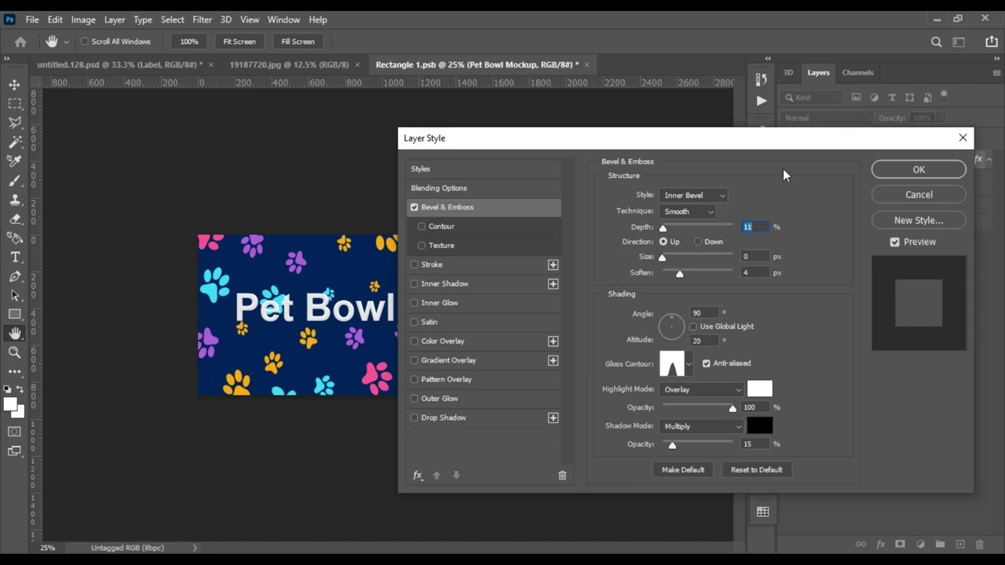
pyautogui.moveTo(714, 144); pyautogui.dragTo(821, 115)
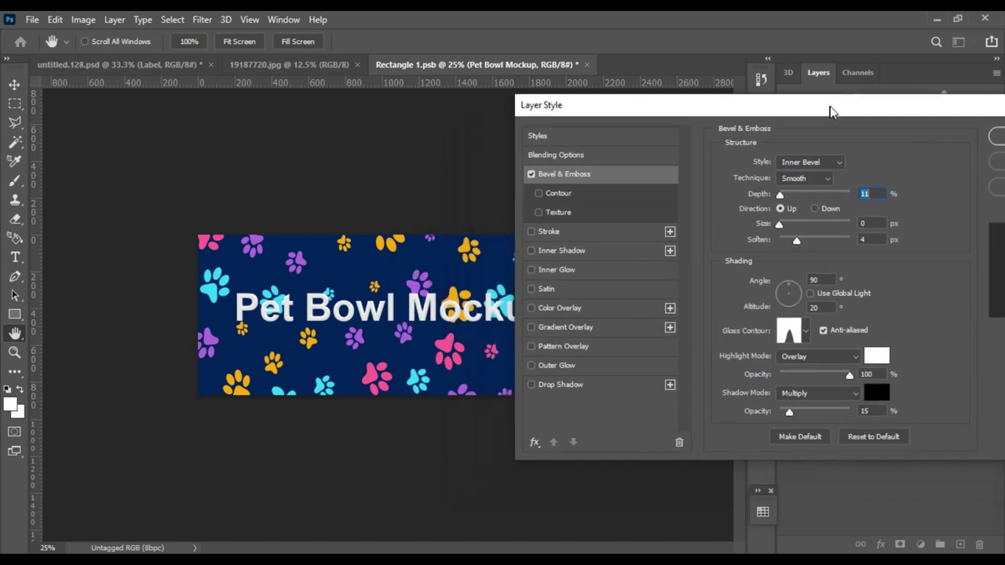
pyautogui.moveTo(780, 222); pyautogui.dragTo(782, 222)
pyautogui.moveTo(808, 105); pyautogui.dragTo(647, 179)
pyautogui.click(872, 202)
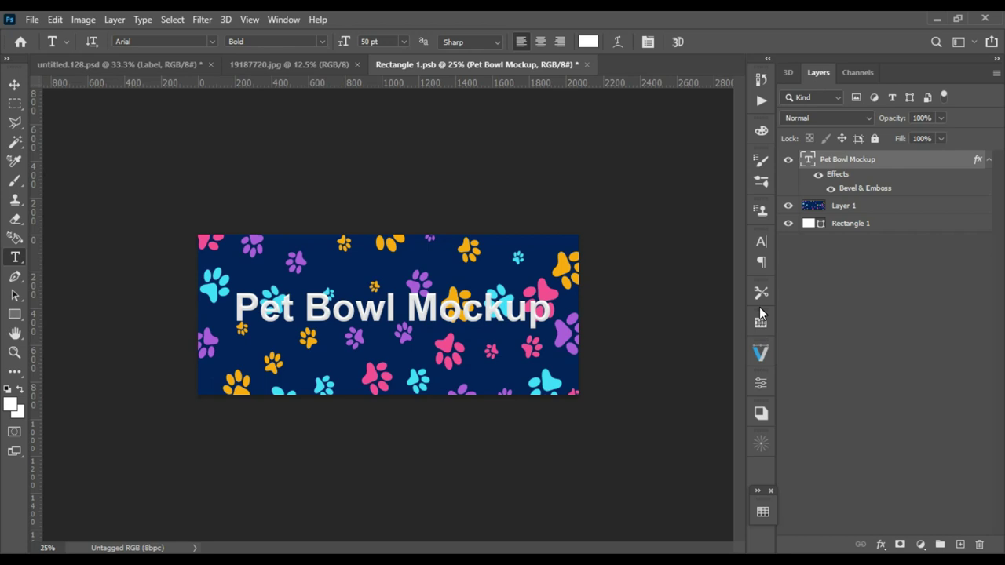
pyautogui.hotkey('ctrl', 's')
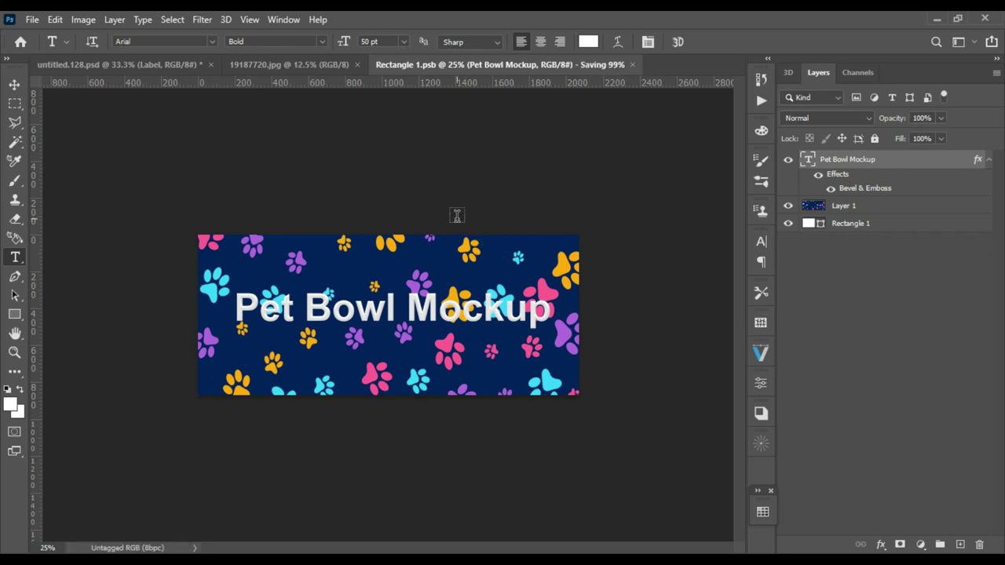
# Close the label and paw-print documents and set the Metal Color fill to light grey #e5e2e2.
pyautogui.click(580, 65)
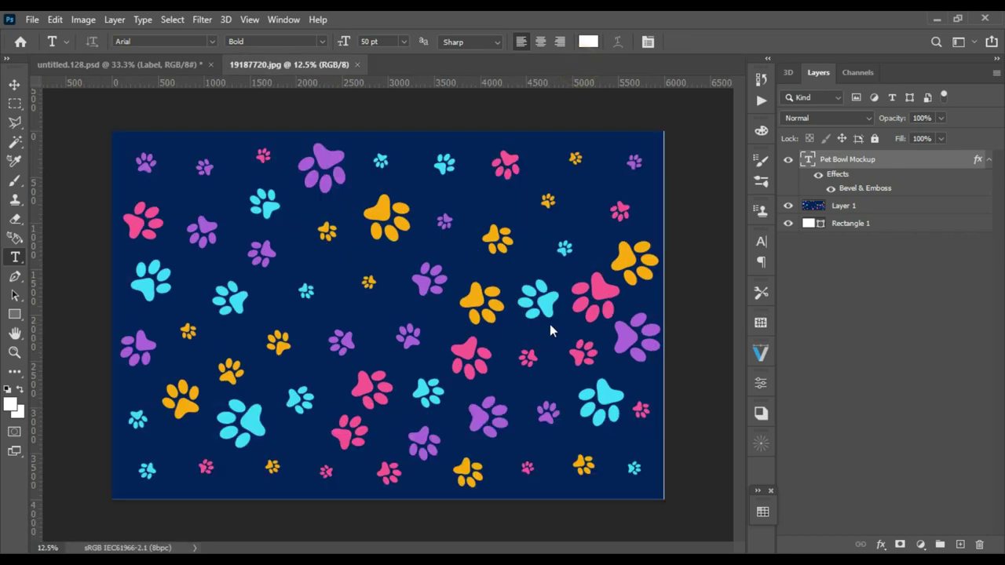
pyautogui.click(357, 65)
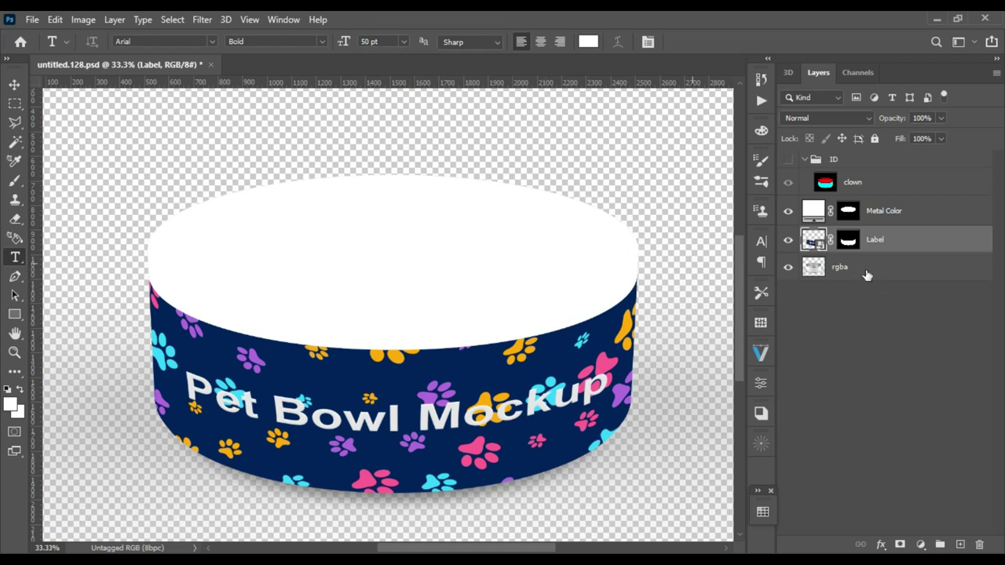
pyautogui.click(808, 214)
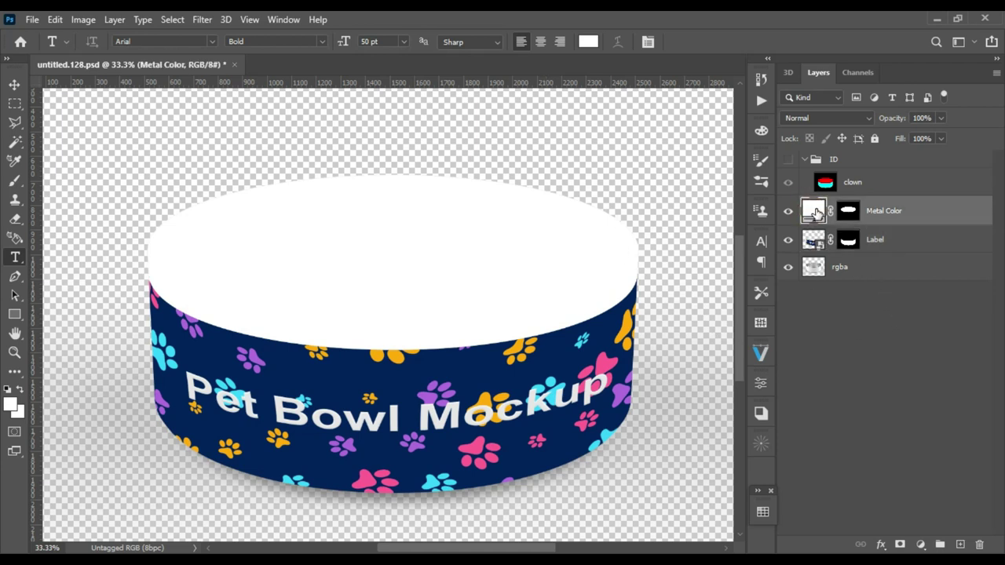
pyautogui.doubleClick(815, 212)
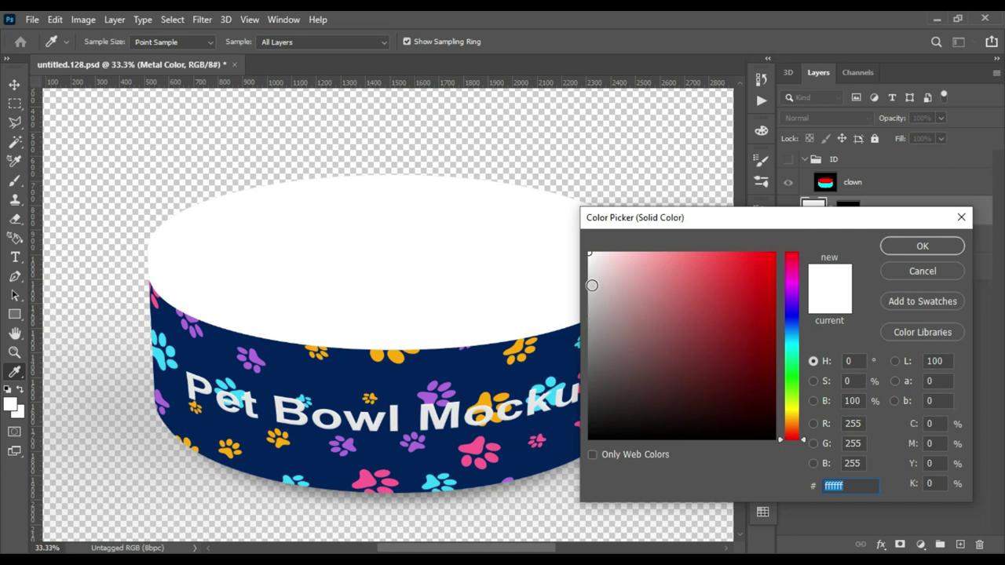
pyautogui.click(590, 282)
pyautogui.click(590, 271)
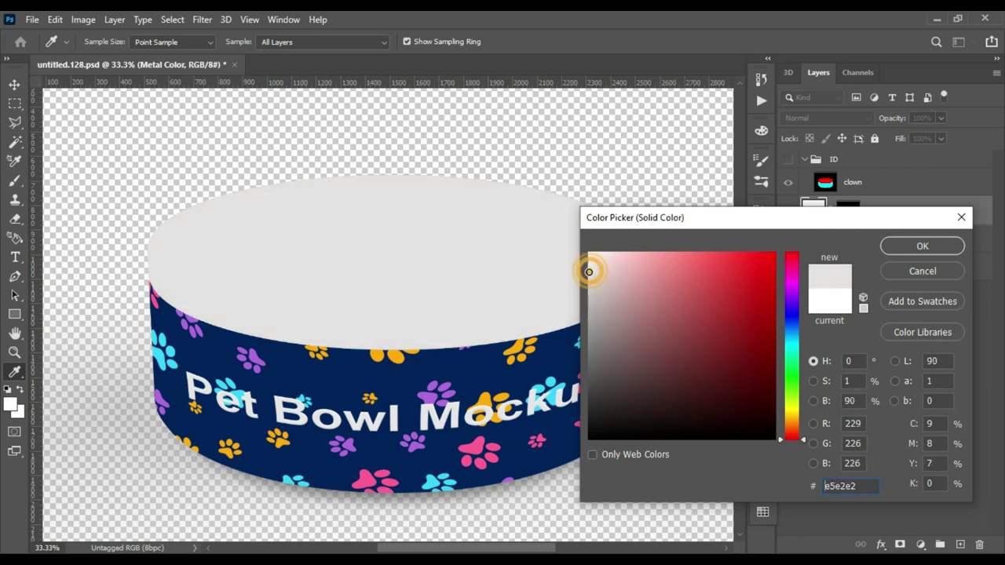
pyautogui.click(923, 247)
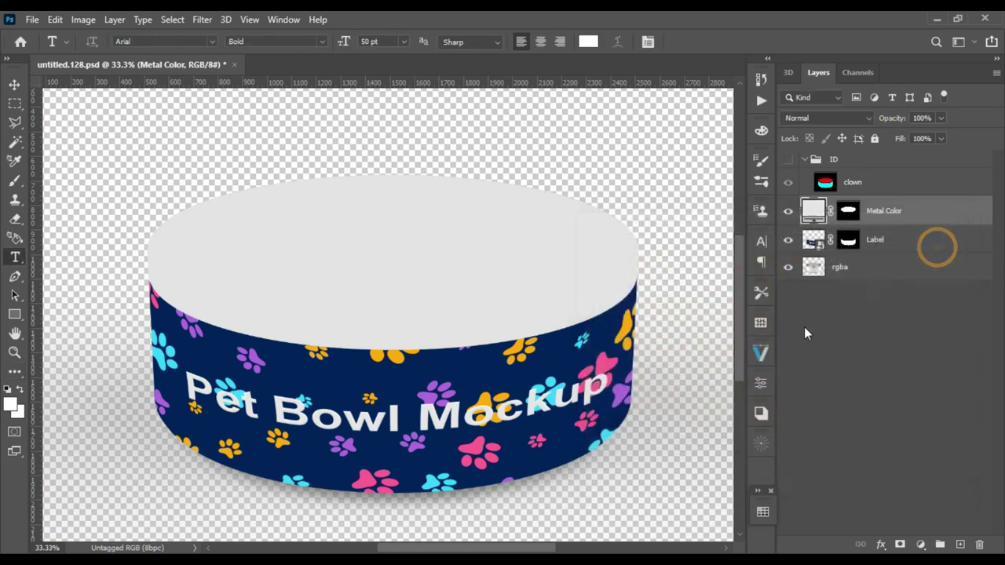
# Show the ID map and Magic Wand-select the bowl's cyan side on the clown layer.
pyautogui.click(824, 183)
pyautogui.click(787, 160)
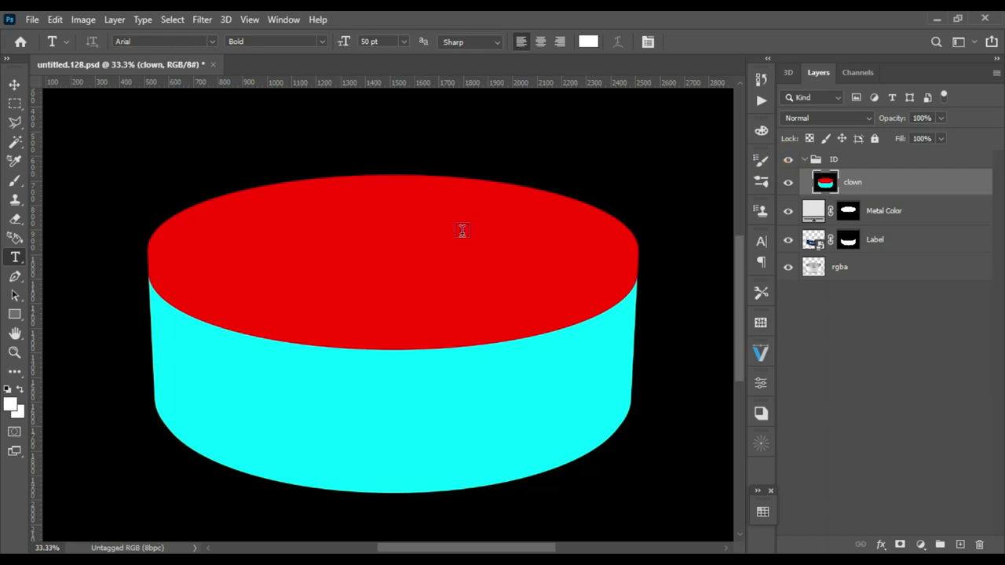
pyautogui.click(14, 142)
pyautogui.click(407, 254)
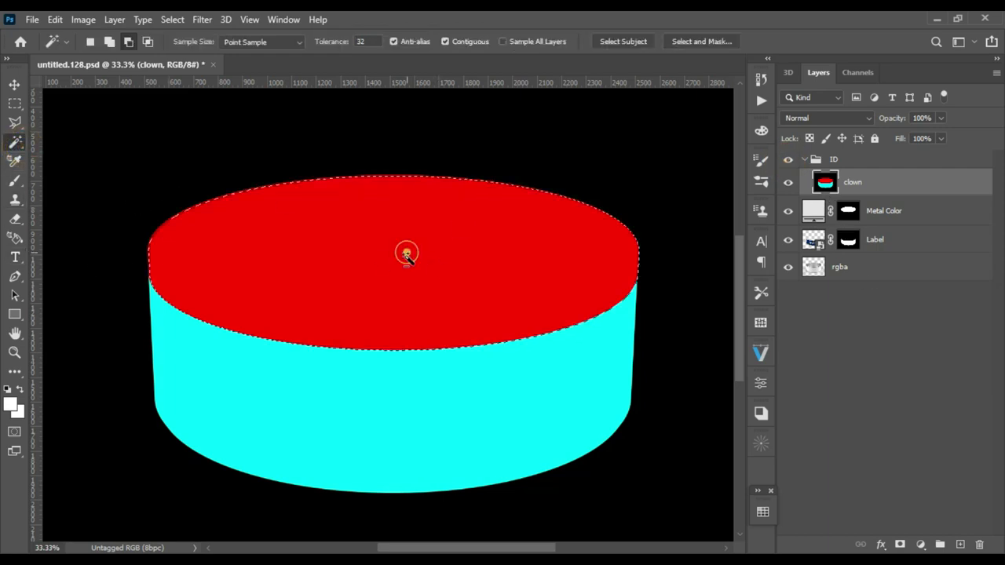
pyautogui.click(433, 403)
# Copy the side from rgba into Layer 1 above Metal Color, with the ID group hidden.
pyautogui.click(879, 266)
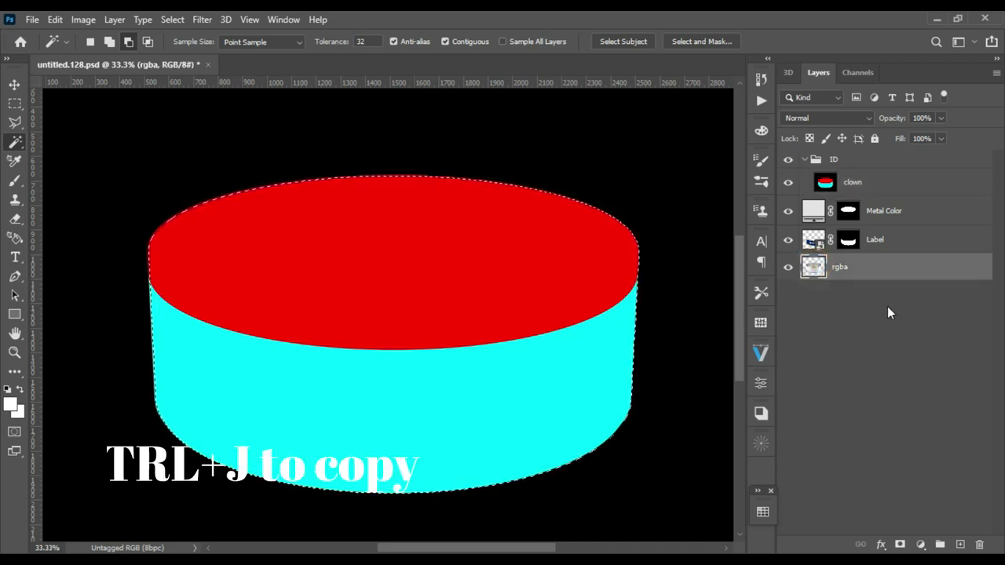
pyautogui.hotkey('ctrl', 'j')
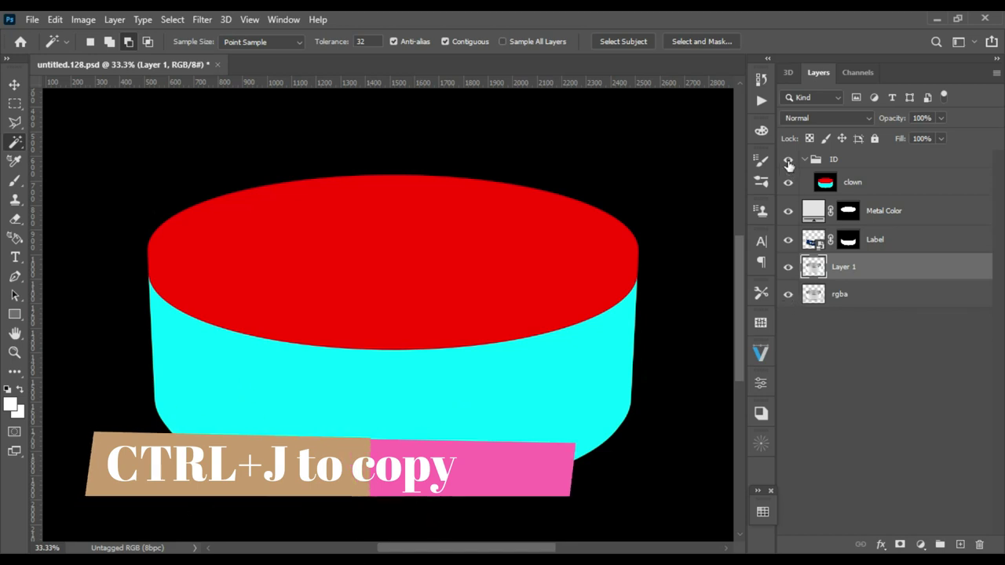
pyautogui.click(788, 161)
pyautogui.moveTo(813, 267); pyautogui.dragTo(818, 203)
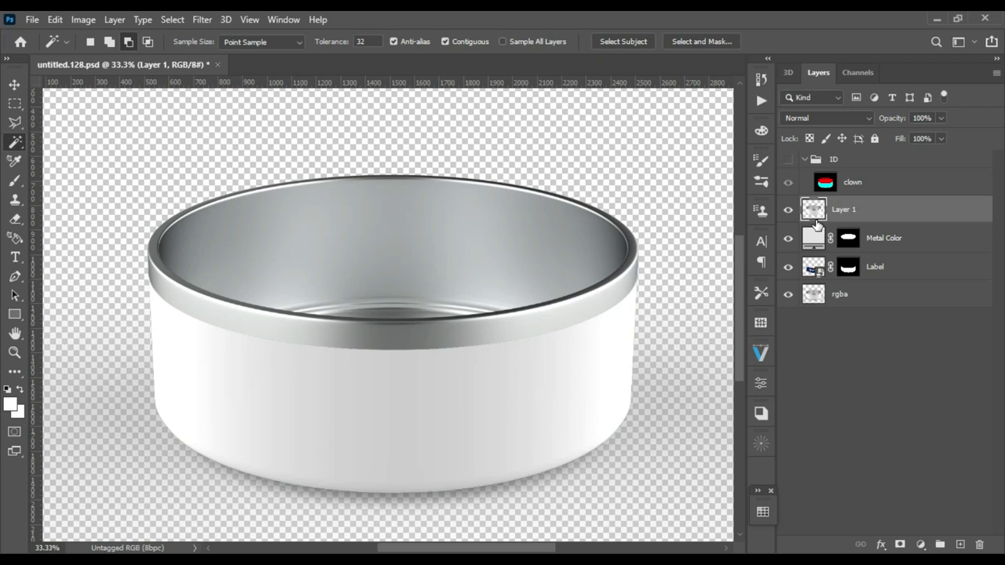
# Duplicate Layer 1 and group the Metal Color and Label layers together.
pyautogui.hotkey('ctrl', 'j')
pyautogui.hotkey('ctrl', 'j')
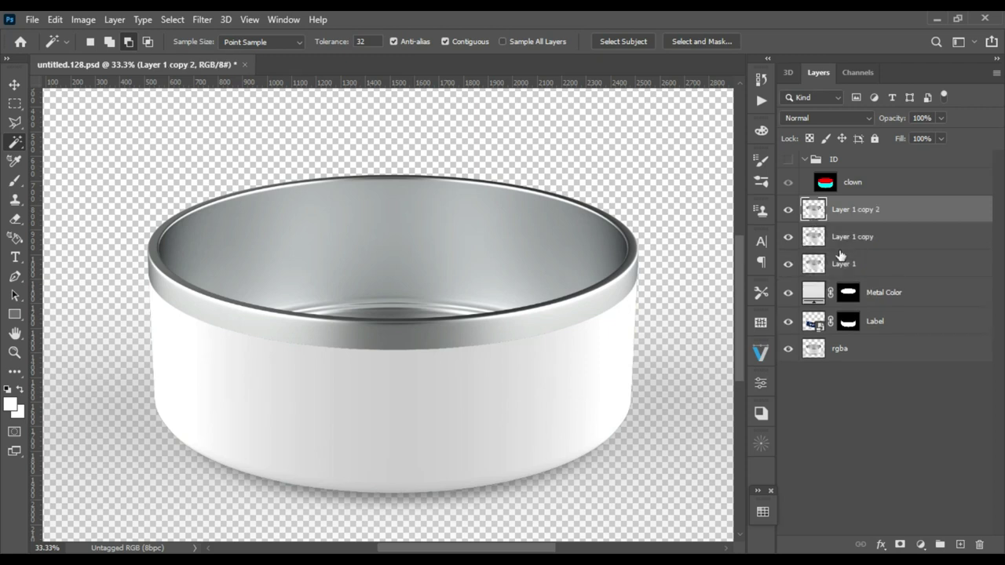
pyautogui.click(913, 301)
pyautogui.keyDown('shift'); pyautogui.click(911, 325); pyautogui.keyUp('shift')
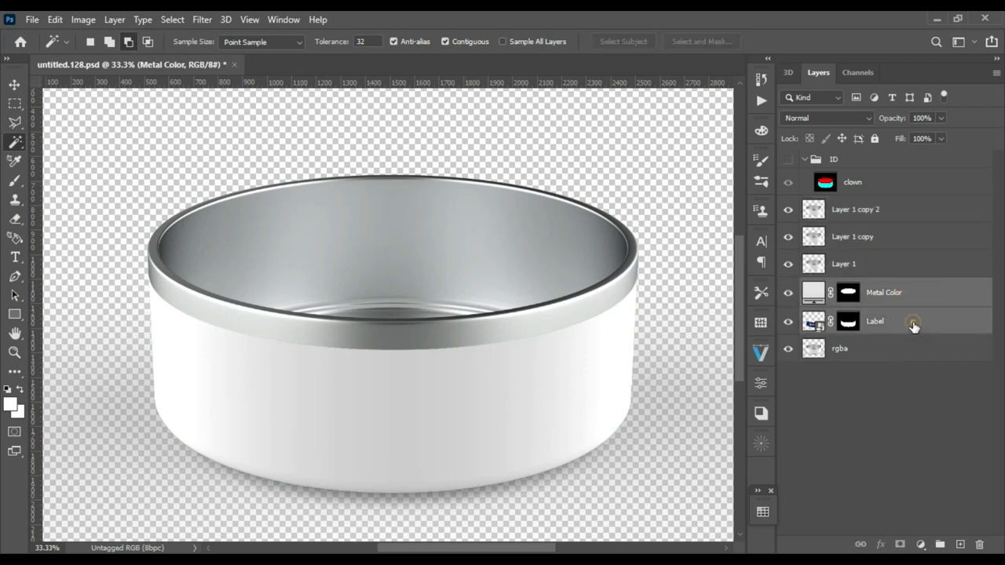
pyautogui.doubleClick(924, 330)
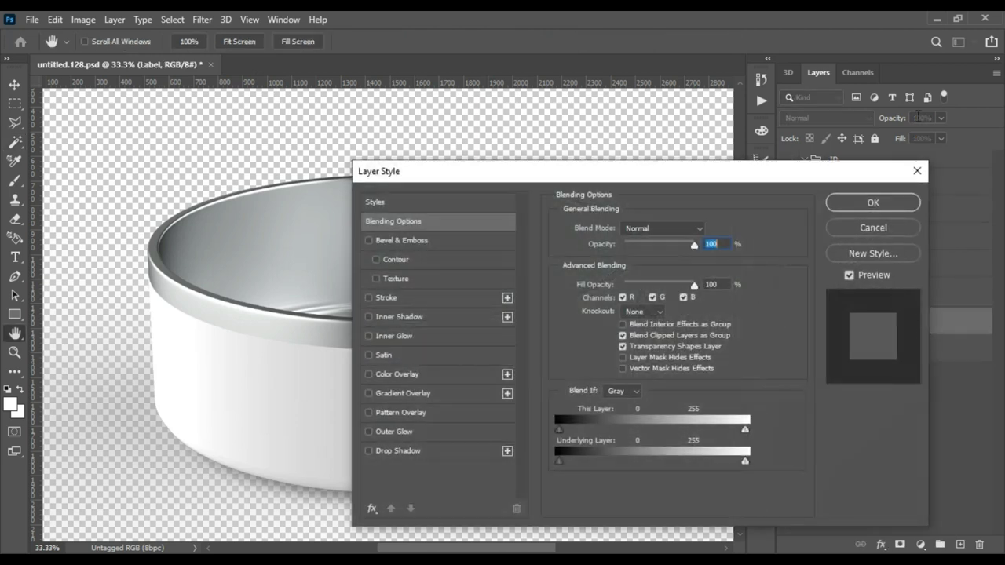
pyautogui.click(915, 173)
pyautogui.moveTo(922, 322)
pyautogui.mouseDown()
pyautogui.moveTo(930, 361)
pyautogui.moveTo(931, 321)
pyautogui.moveTo(940, 544)
pyautogui.mouseUp()
pyautogui.keyDown('shift'); pyautogui.click(931, 287); pyautogui.keyUp('shift')
# Name the new group Mockup and rename the rgba layer to BG.
pyautogui.doubleClick(837, 287)
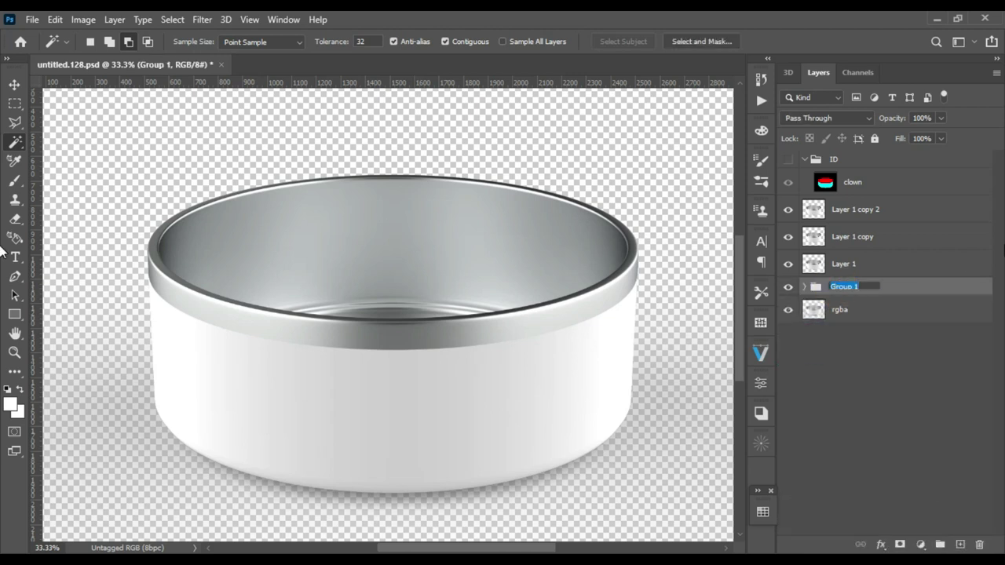
pyautogui.write('Mockup')
pyautogui.press('Return')
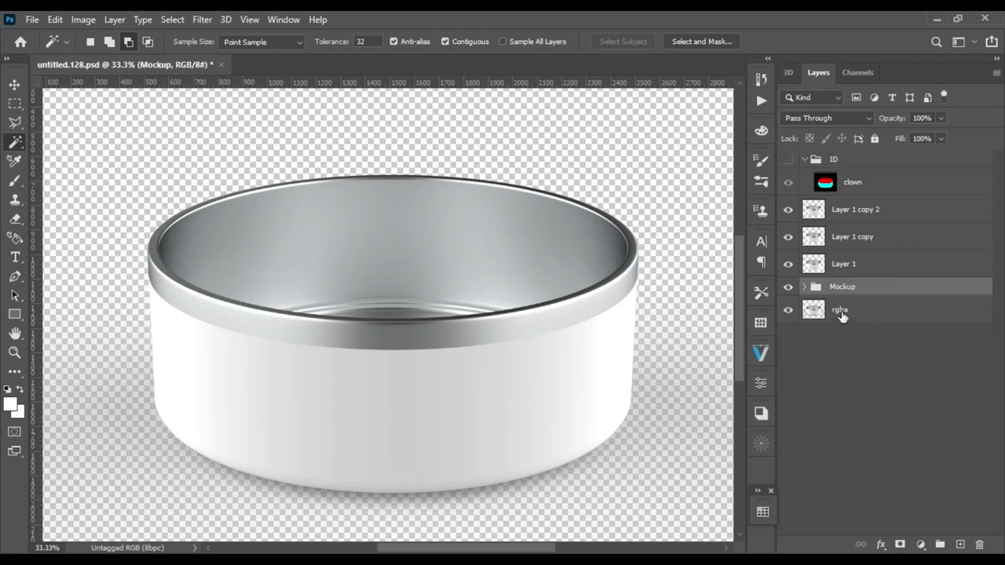
pyautogui.click(841, 313)
pyautogui.doubleClick(837, 312)
pyautogui.write('BG')
pyautogui.press('Return')
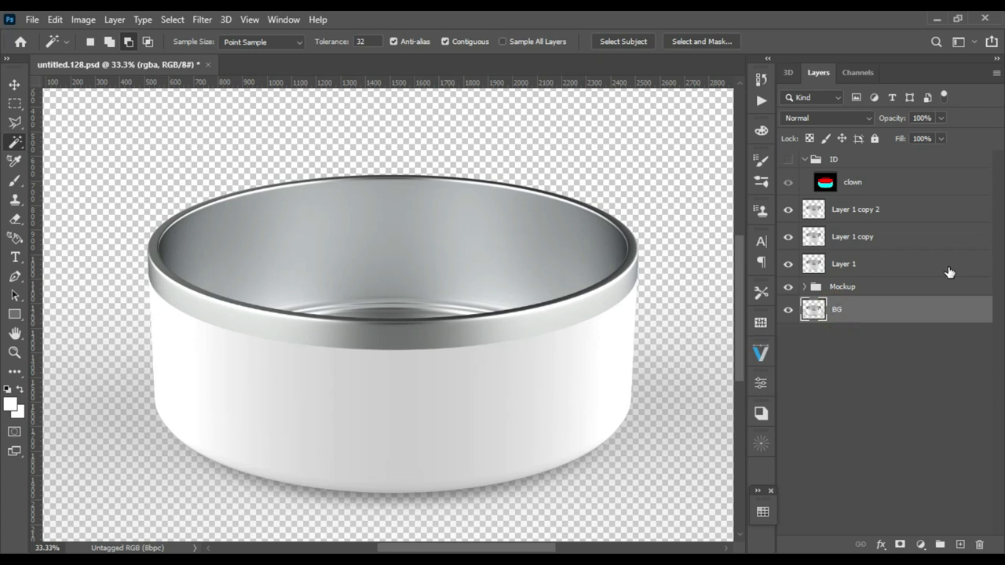
pyautogui.click(883, 236)
pyautogui.click(888, 208)
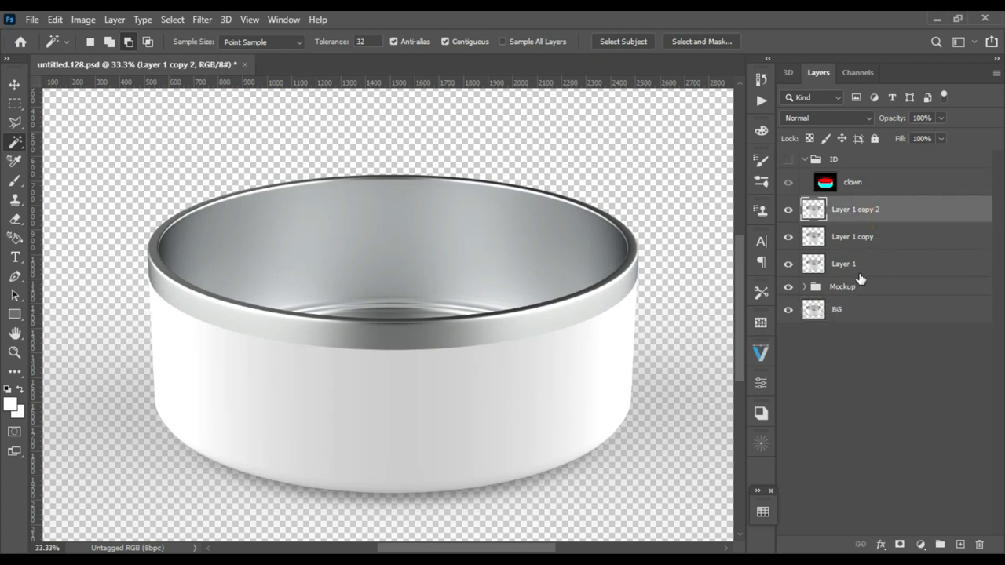
# Hide Layer 1 copy 2 and Layer 1 copy, and set Layer 1 to Multiply.
pyautogui.moveTo(788, 208); pyautogui.dragTo(788, 237)
pyautogui.click(897, 267)
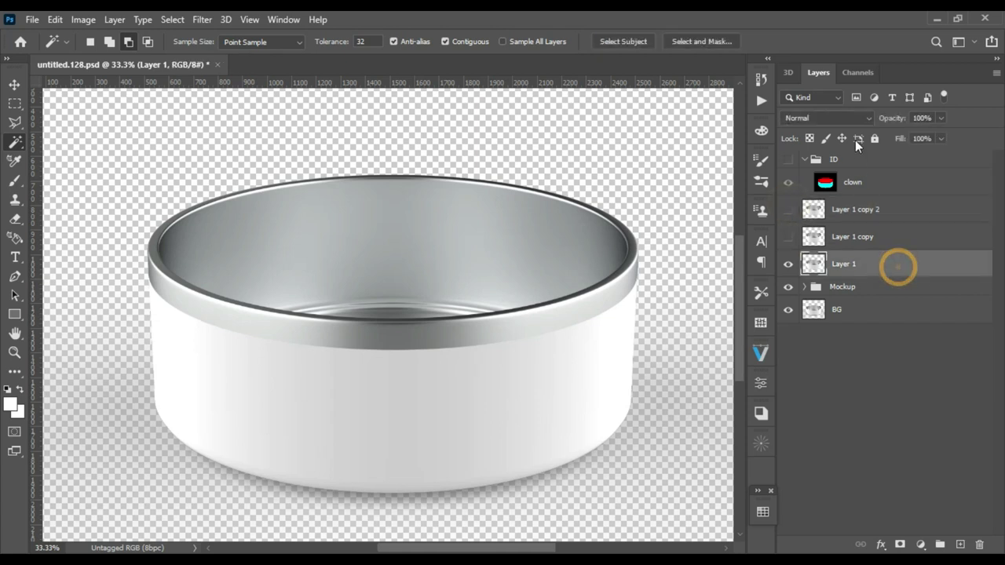
pyautogui.click(859, 117)
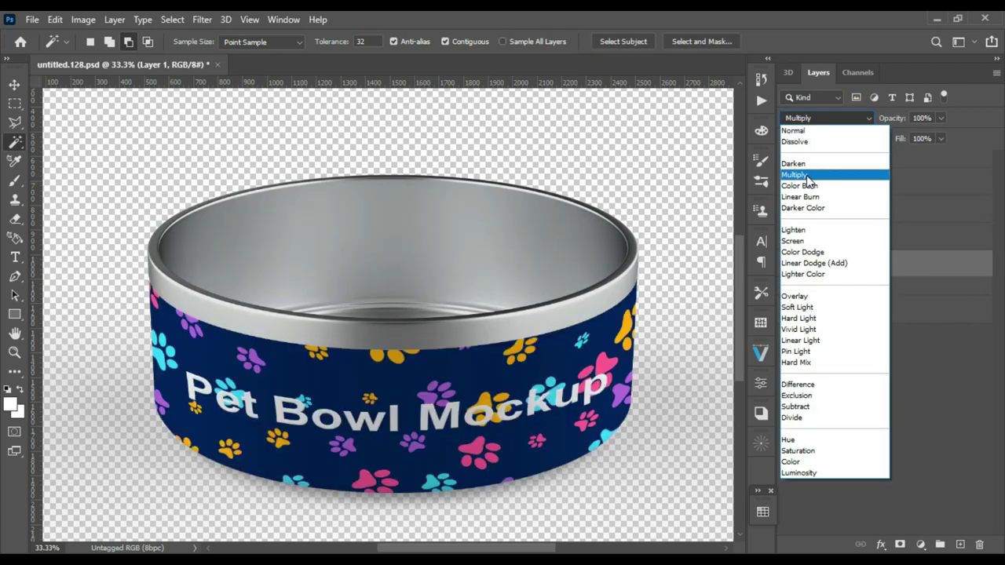
pyautogui.click(807, 176)
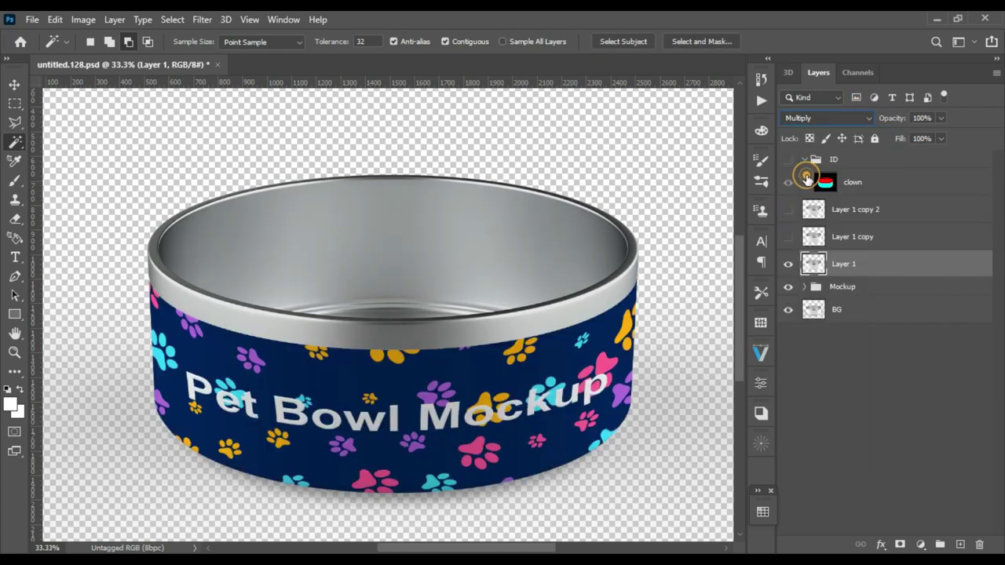
# Show Layer 1 copy again and set its blend mode to Linear Dodge (Add).
pyautogui.click(788, 237)
pyautogui.click(847, 236)
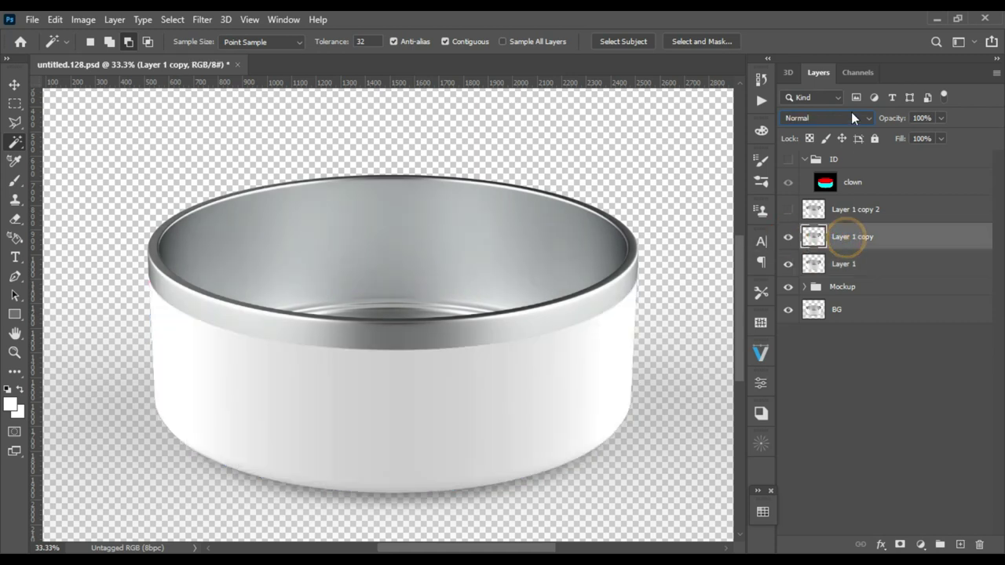
pyautogui.click(853, 119)
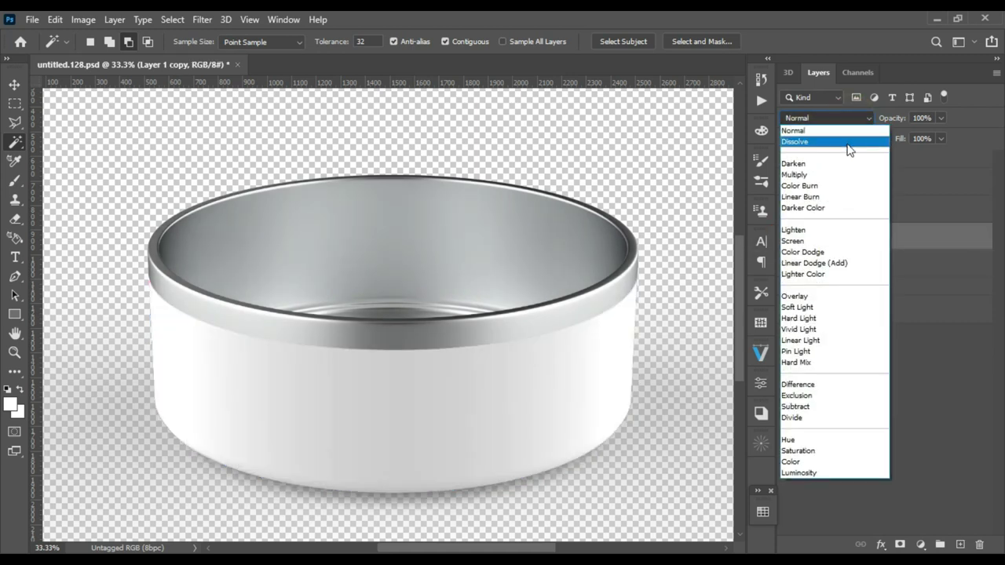
pyautogui.click(835, 265)
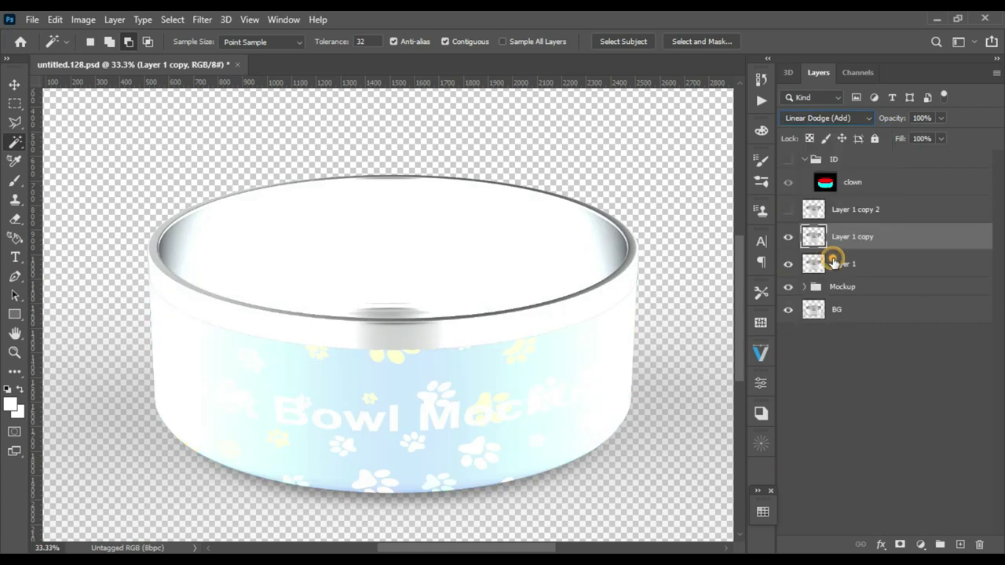
pyautogui.click(79, 22)
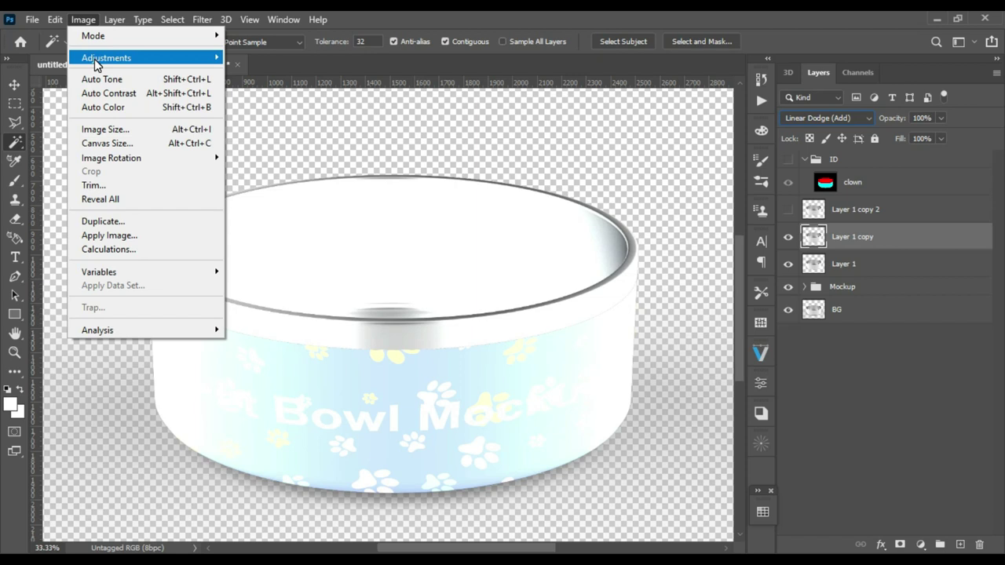
# Apply Levels to Layer 1 copy with input 76 / 0.16 / 255 and output white 217.
pyautogui.moveTo(105, 58)
pyautogui.click(302, 71)
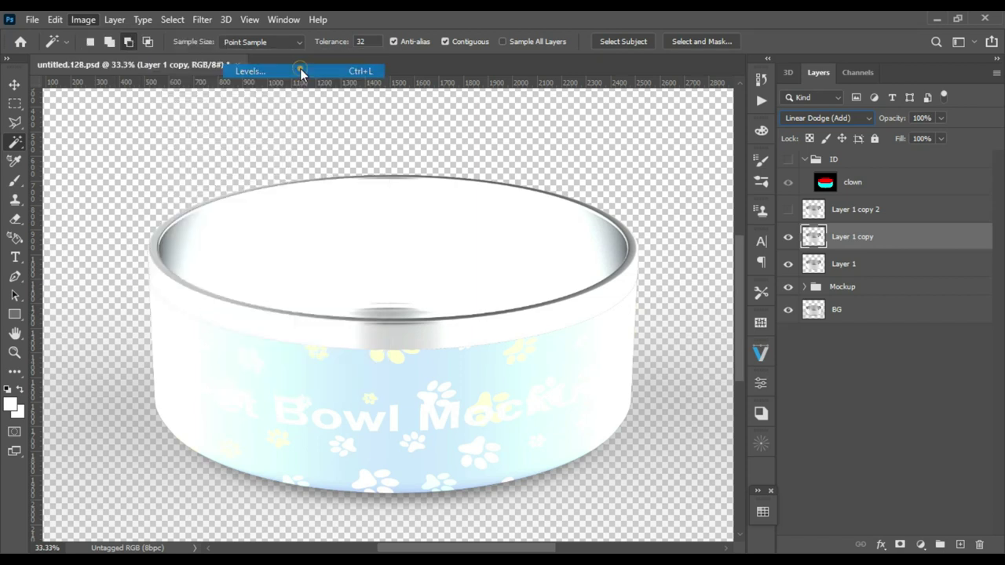
pyautogui.moveTo(576, 280); pyautogui.dragTo(648, 280)
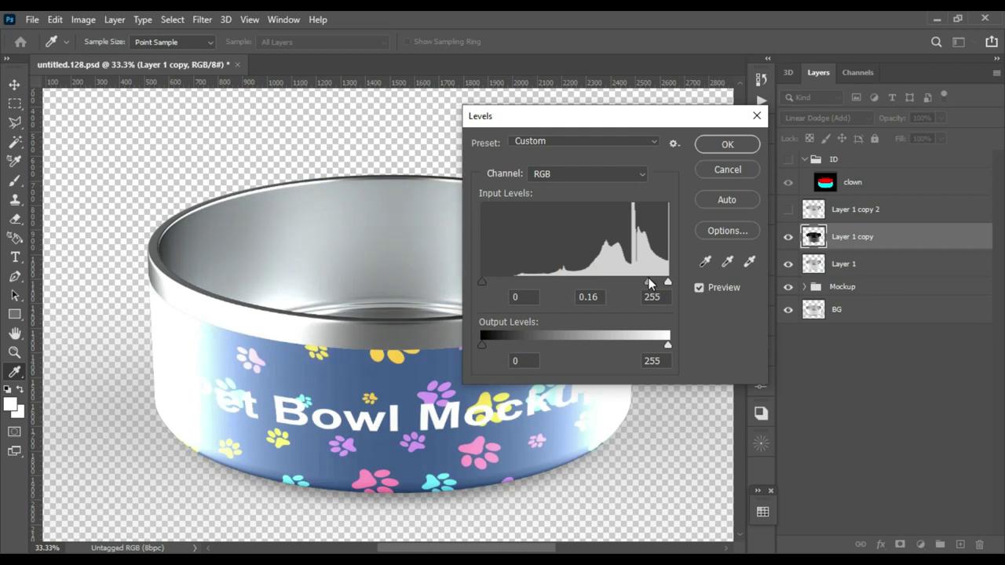
pyautogui.moveTo(482, 281); pyautogui.dragTo(537, 279)
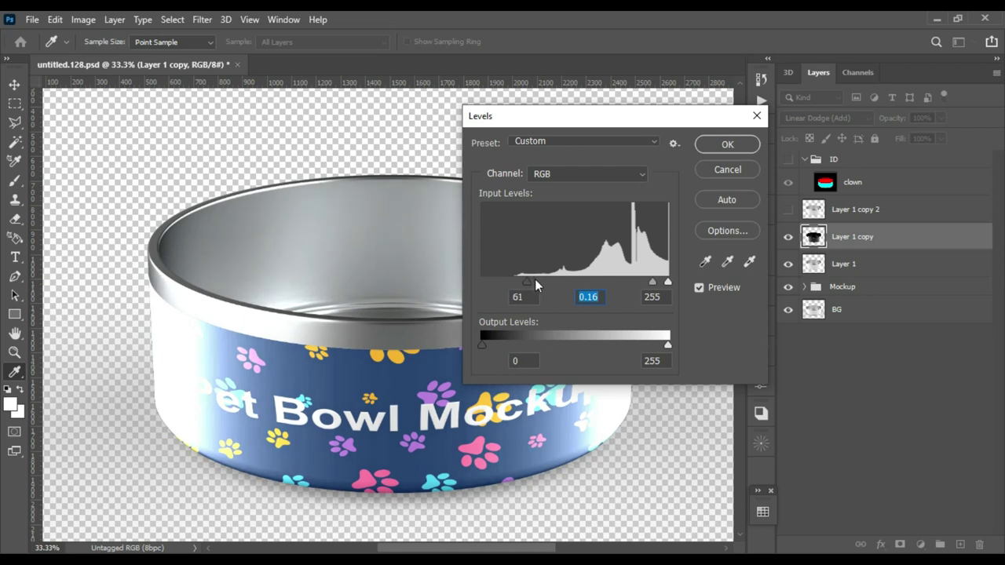
pyautogui.click(537, 278)
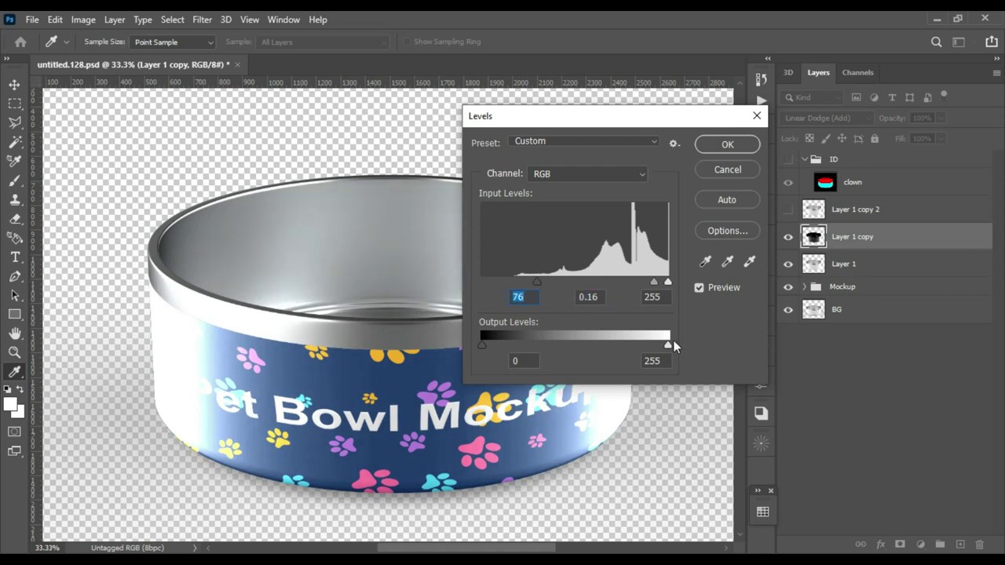
pyautogui.moveTo(668, 345)
pyautogui.mouseDown()
pyautogui.moveTo(601, 347)
pyautogui.moveTo(640, 346)
pyautogui.mouseUp()
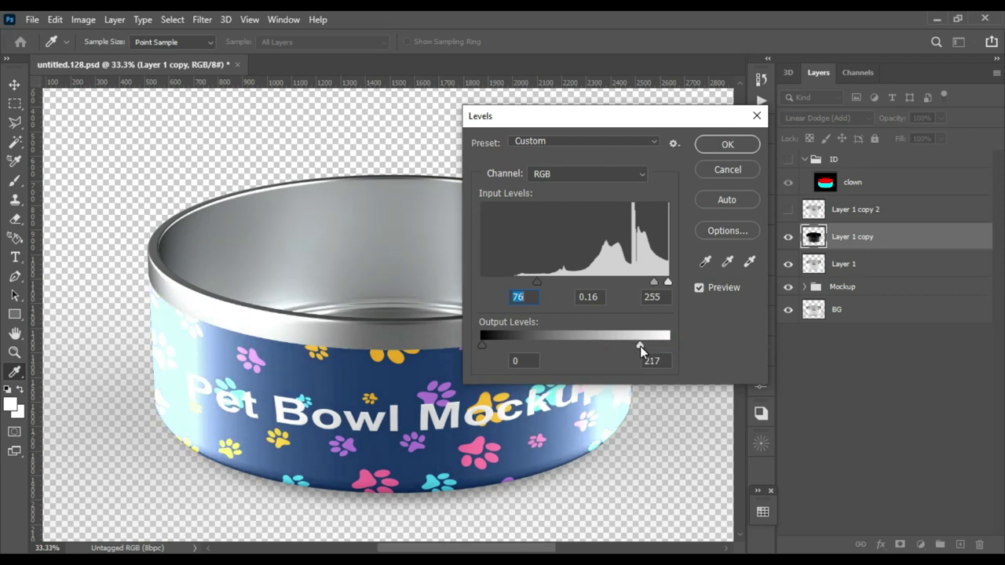
pyautogui.click(727, 144)
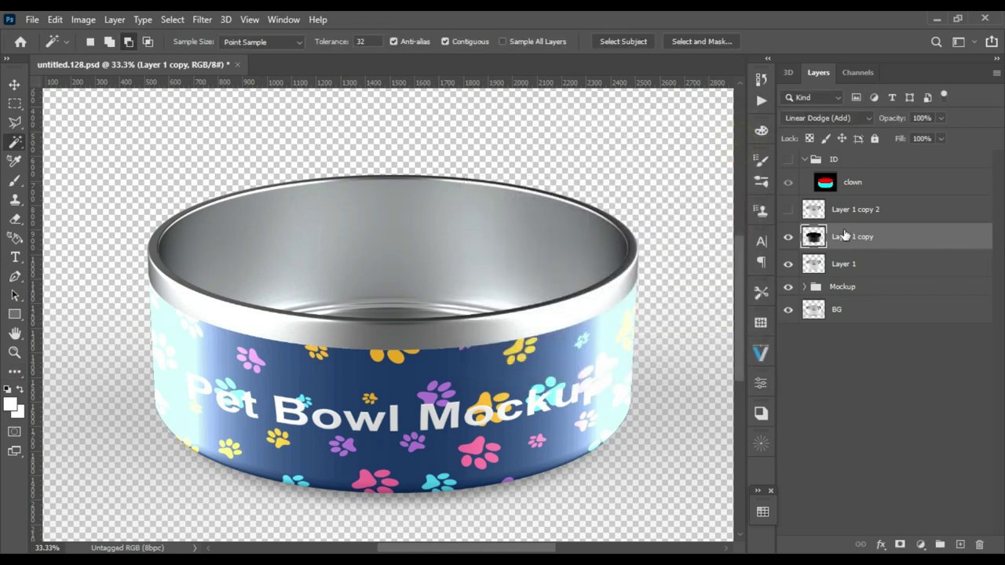
# Show Layer 1 copy 2 and set its blend mode to Screen.
pyautogui.click(789, 210)
pyautogui.click(860, 209)
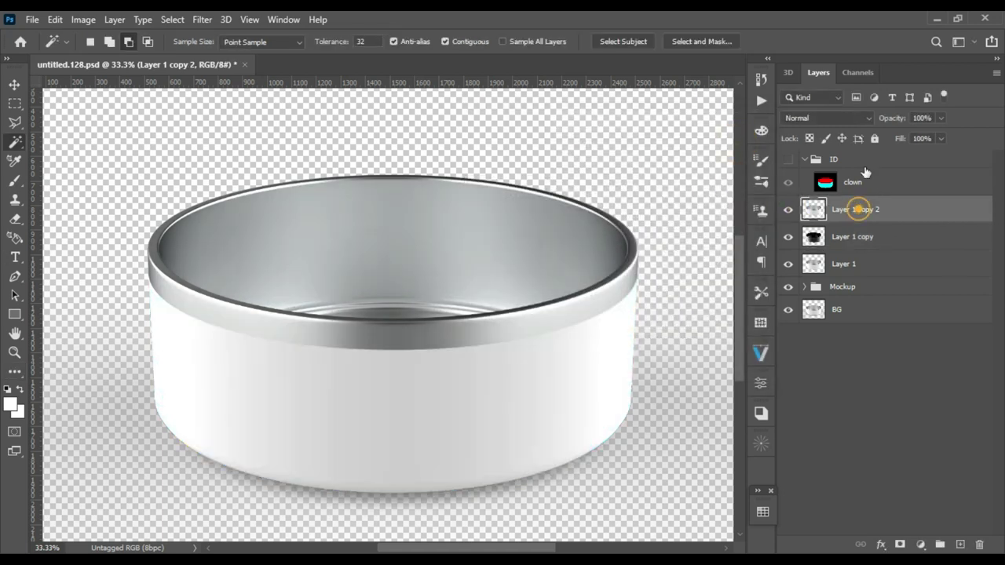
pyautogui.click(856, 118)
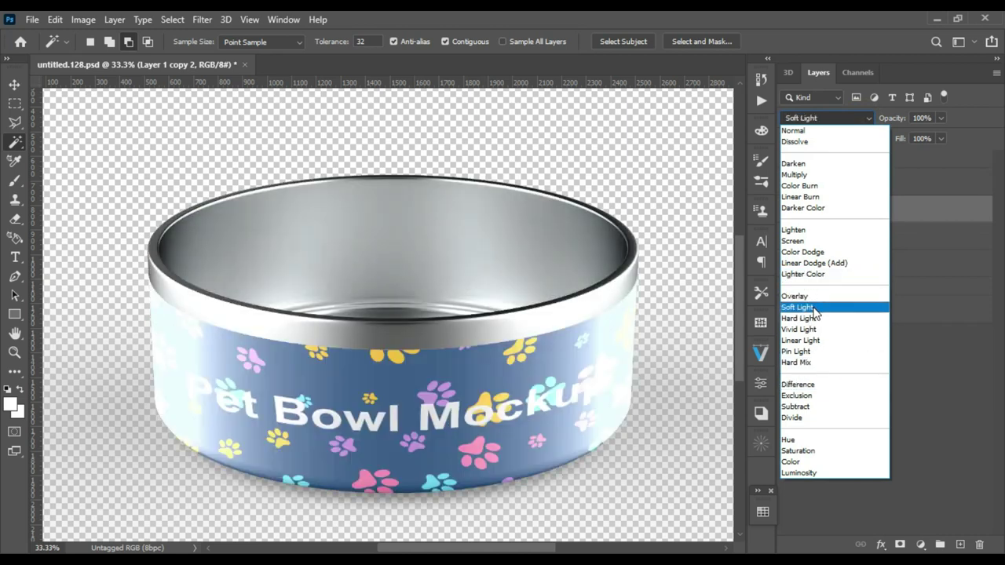
pyautogui.click(814, 242)
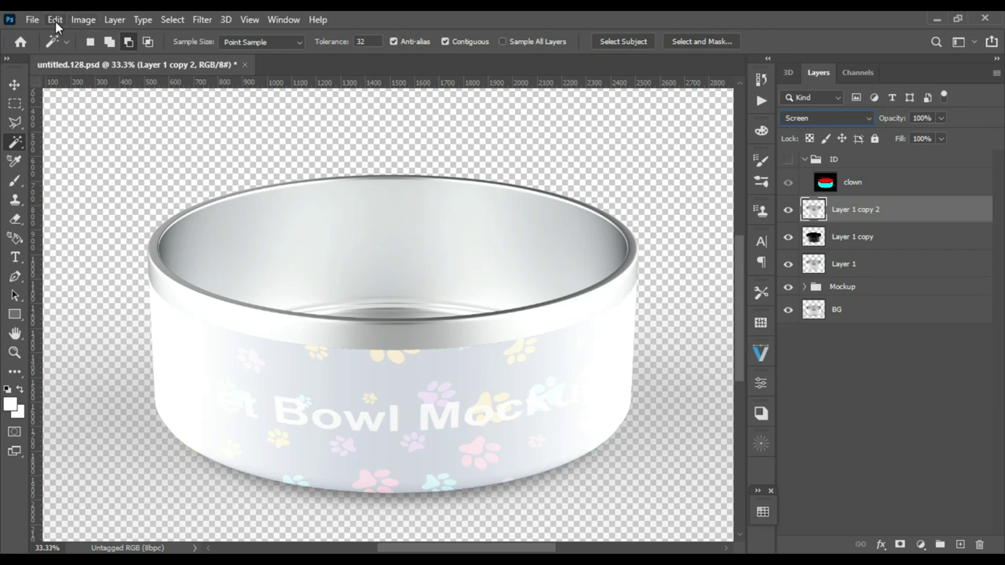
# Apply Levels to Layer 1 copy 2 with input 211 / 0.64 / 255 and output 0–106.
pyautogui.click(82, 20)
pyautogui.moveTo(106, 57)
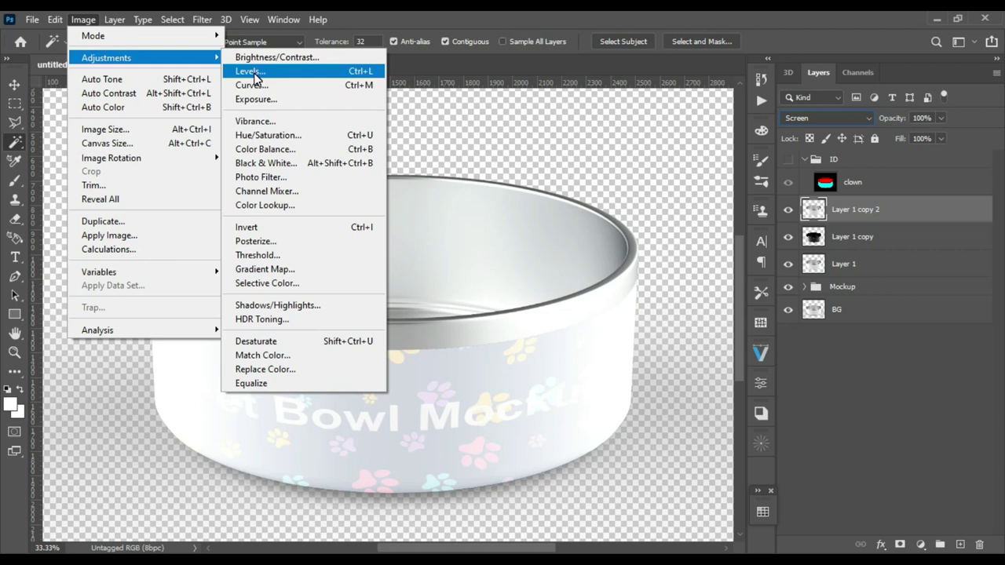
pyautogui.click(249, 72)
pyautogui.moveTo(578, 282); pyautogui.dragTo(652, 280)
pyautogui.moveTo(482, 282); pyautogui.dragTo(593, 279)
pyautogui.click(592, 280)
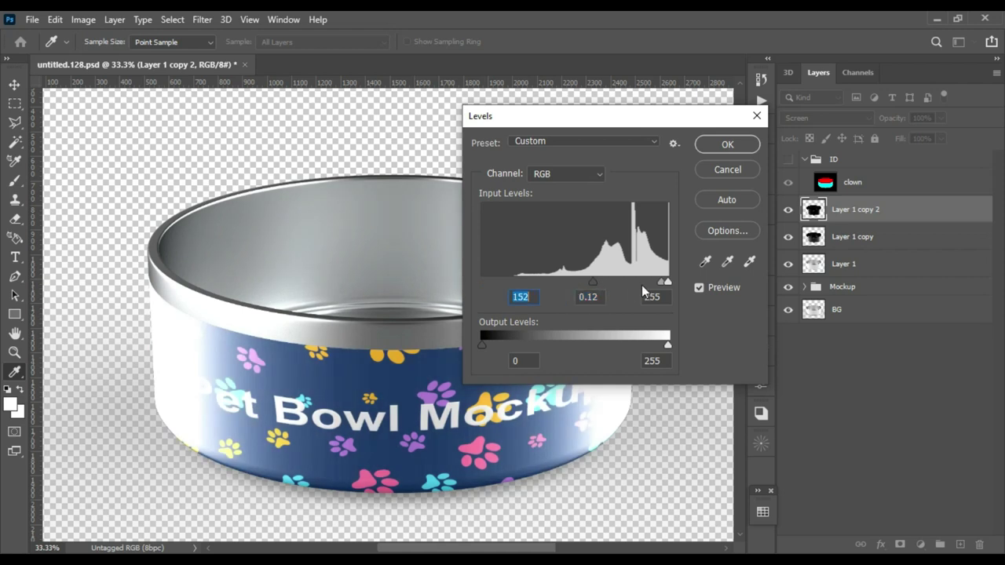
pyautogui.moveTo(662, 281); pyautogui.dragTo(636, 282)
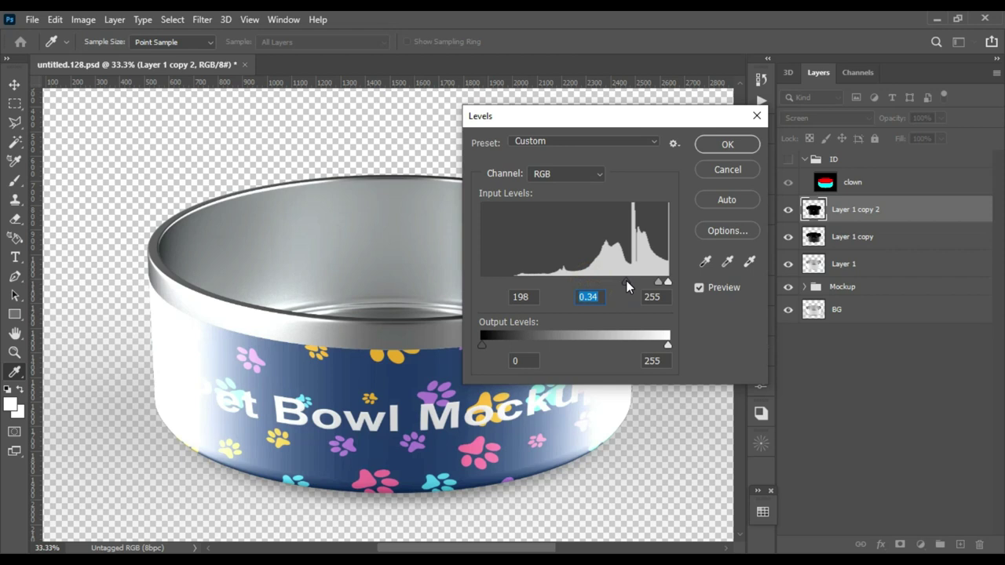
pyautogui.moveTo(610, 337)
pyautogui.mouseDown()
pyautogui.moveTo(517, 342)
pyautogui.moveTo(591, 341)
pyautogui.moveTo(556, 339)
pyautogui.mouseUp()
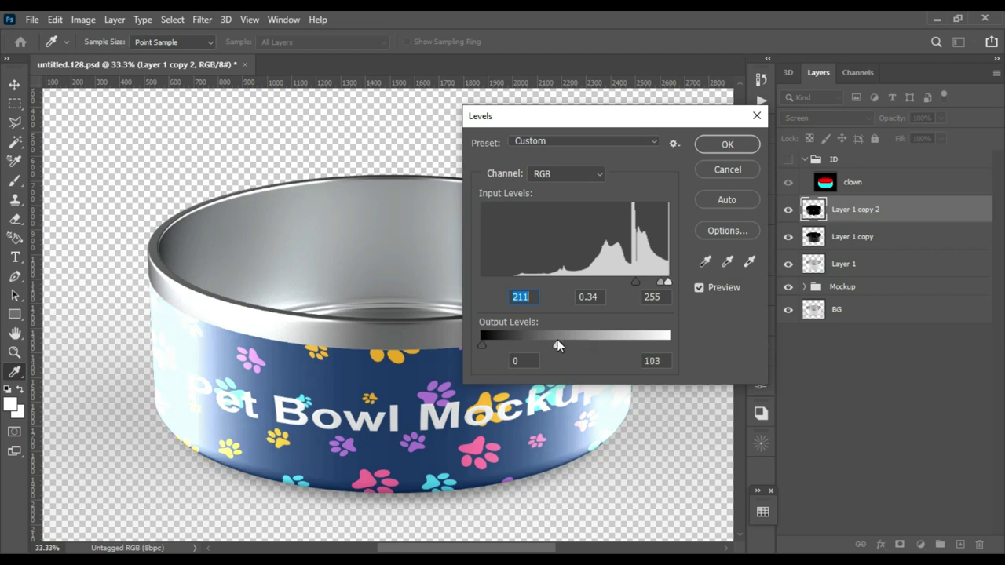
pyautogui.moveTo(661, 281); pyautogui.dragTo(661, 283)
pyautogui.click(727, 144)
# Apply another Levels pass to Layer 1 copy: input 42 / 0.16 / 255, output white 162.
pyautogui.click(813, 236)
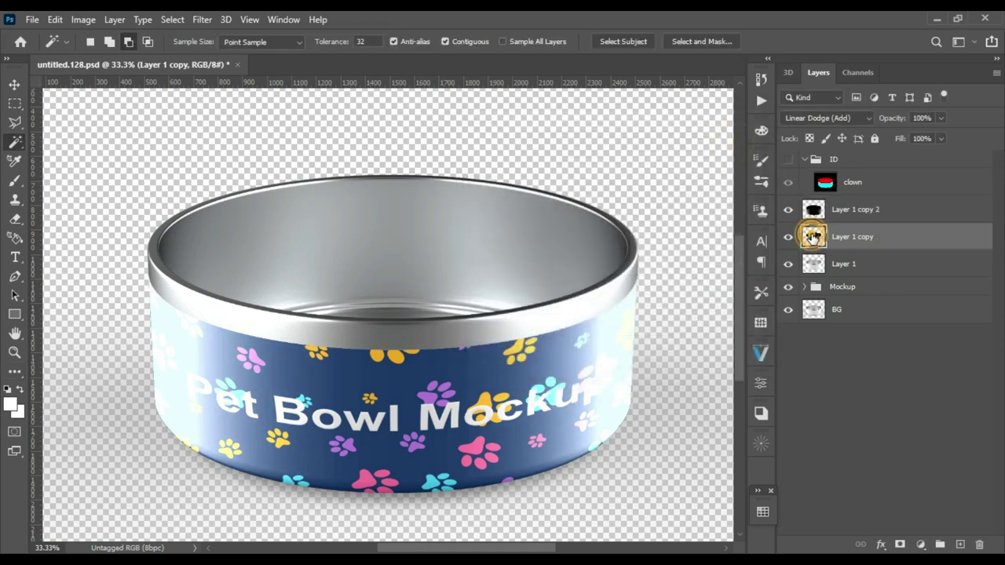
pyautogui.click(83, 20)
pyautogui.moveTo(106, 58)
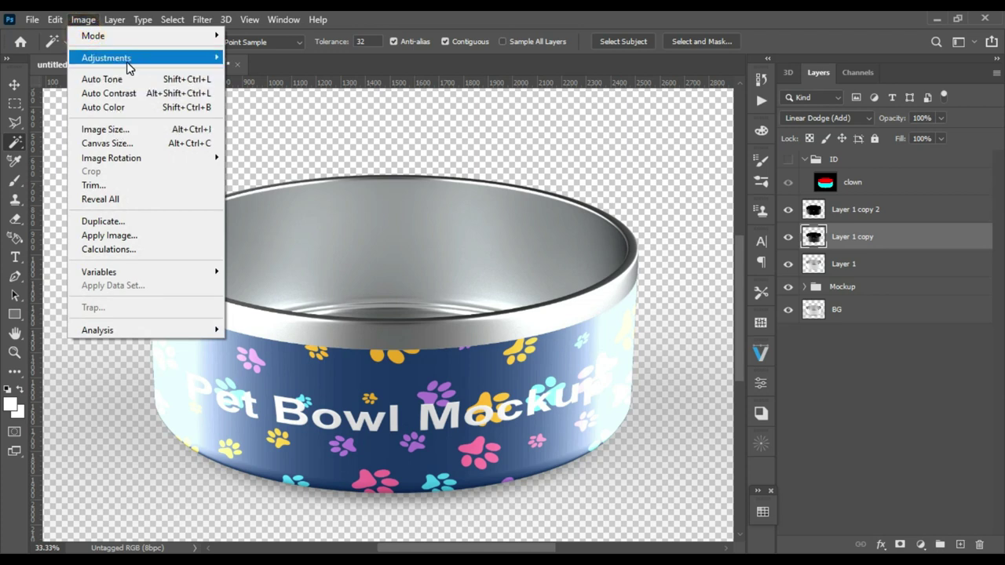
pyautogui.click(263, 77)
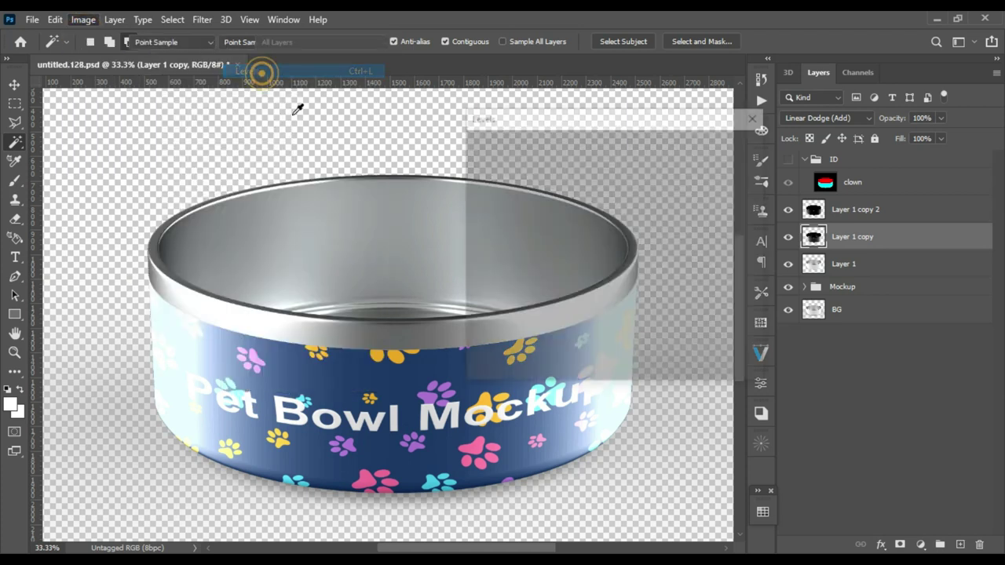
pyautogui.moveTo(575, 282); pyautogui.dragTo(648, 284)
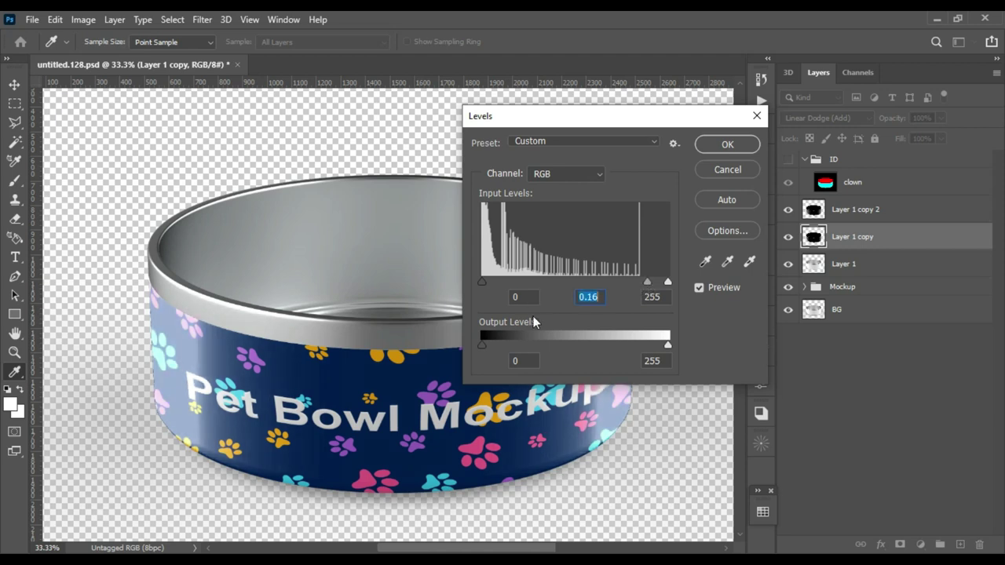
pyautogui.moveTo(515, 288); pyautogui.dragTo(514, 287)
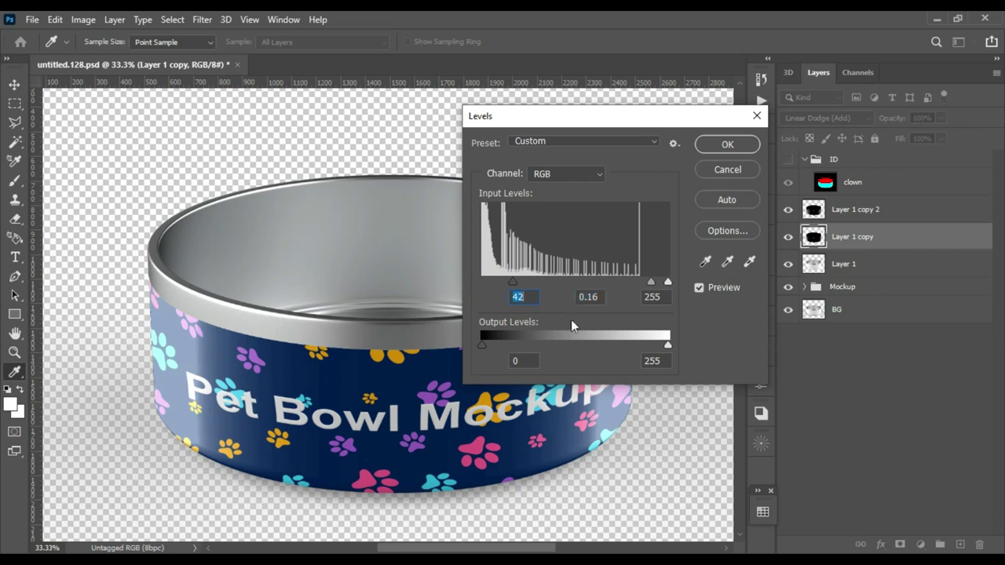
pyautogui.moveTo(641, 347); pyautogui.dragTo(601, 347)
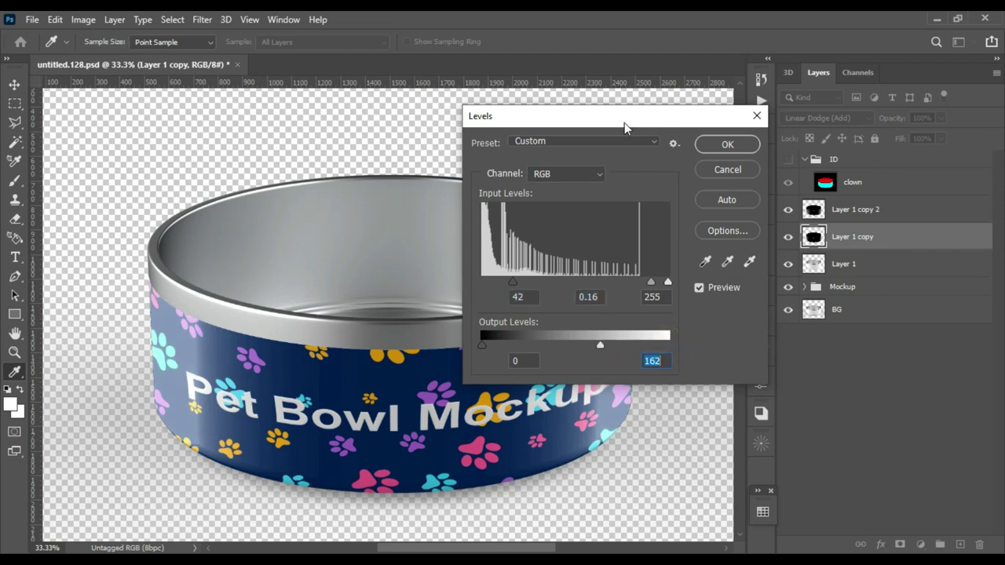
pyautogui.moveTo(617, 120)
pyautogui.mouseDown()
pyautogui.moveTo(776, 84)
pyautogui.moveTo(796, 70)
pyautogui.moveTo(681, 121)
pyautogui.mouseUp()
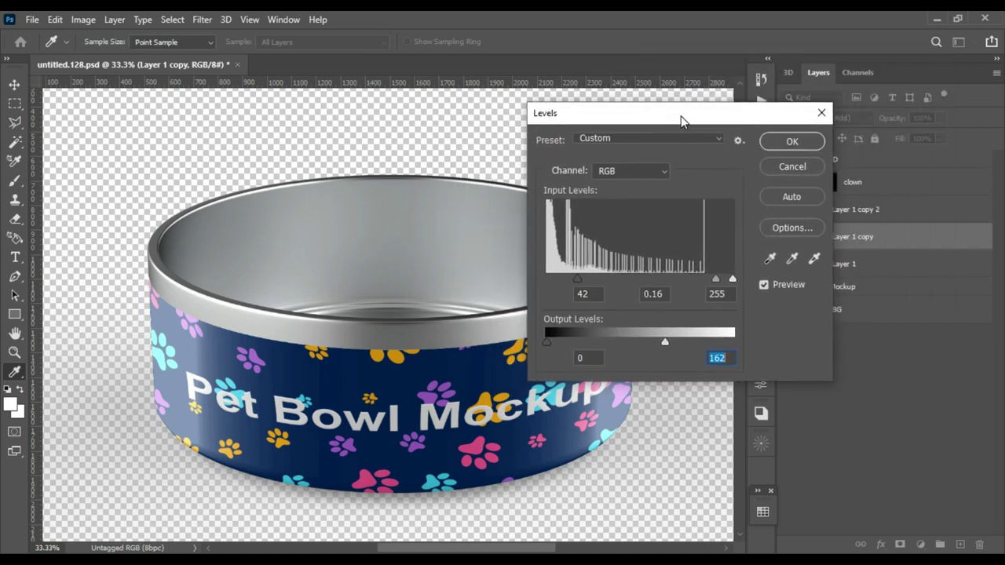
pyautogui.click(789, 141)
pyautogui.press('w')
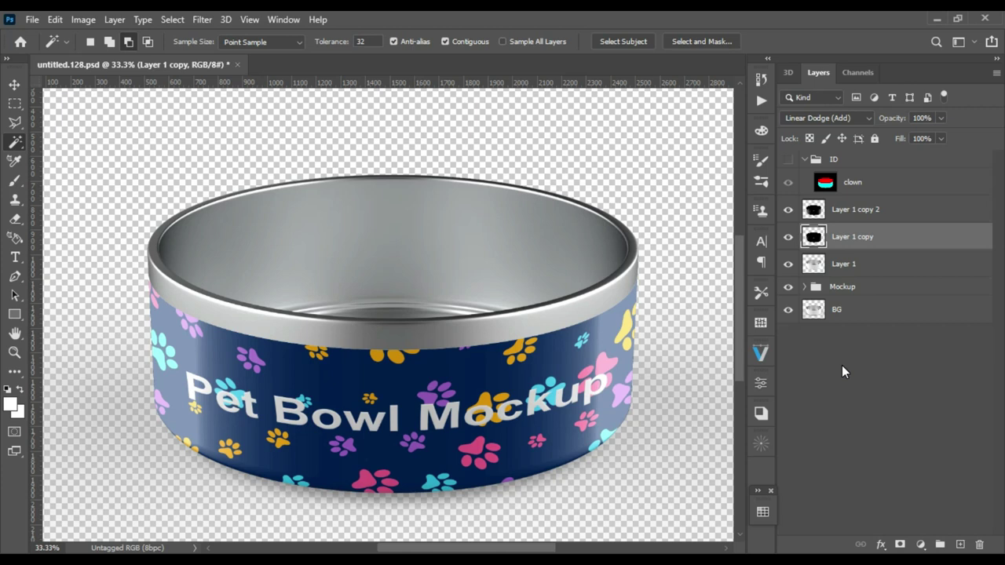
pyautogui.hotkey('ctrl', '-')
pyautogui.hotkey('ctrl', '-')
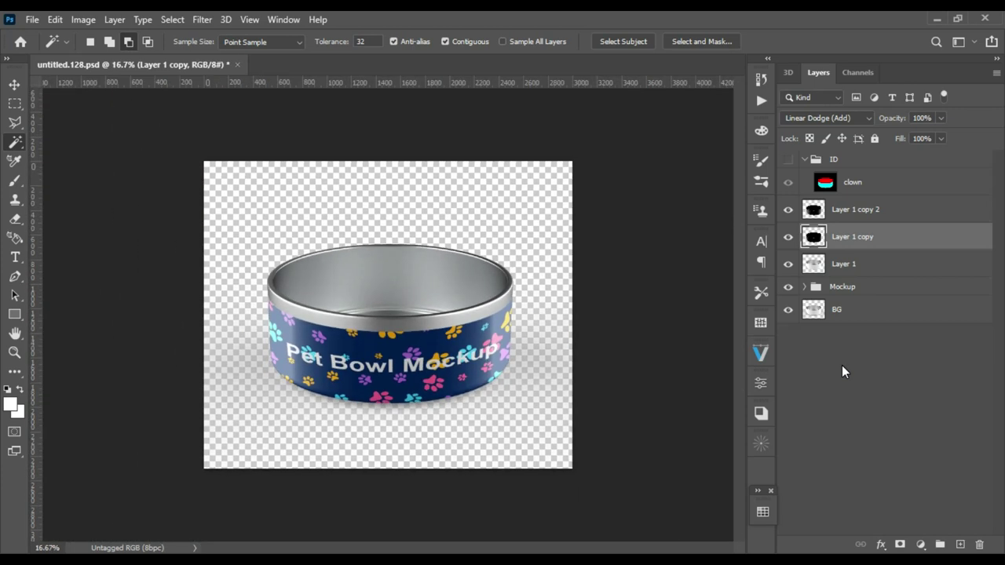
# Group Layer 1, Layer 1 copy and Layer 1 copy 2 into a group named Light.
pyautogui.click(907, 209)
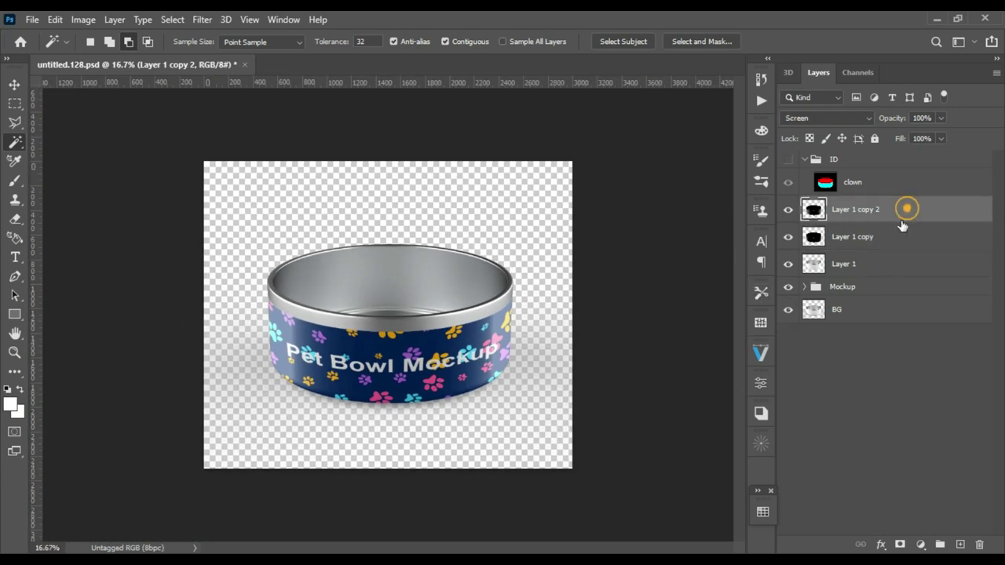
pyautogui.keyDown('shift'); pyautogui.click(891, 264); pyautogui.keyUp('shift')
pyautogui.moveTo(891, 263); pyautogui.dragTo(939, 543)
pyautogui.doubleClick(843, 205)
pyautogui.write('L')
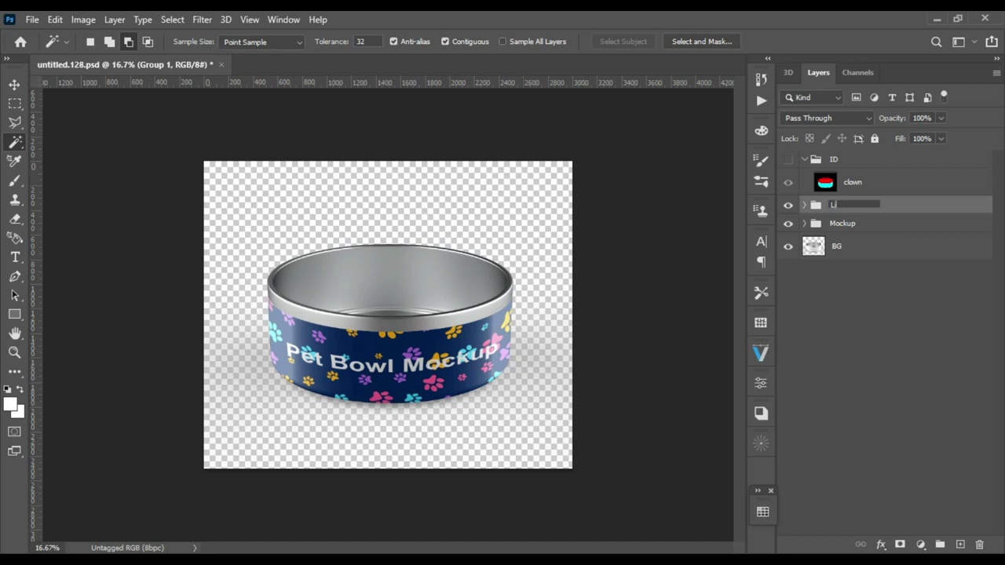
pyautogui.press('Return')
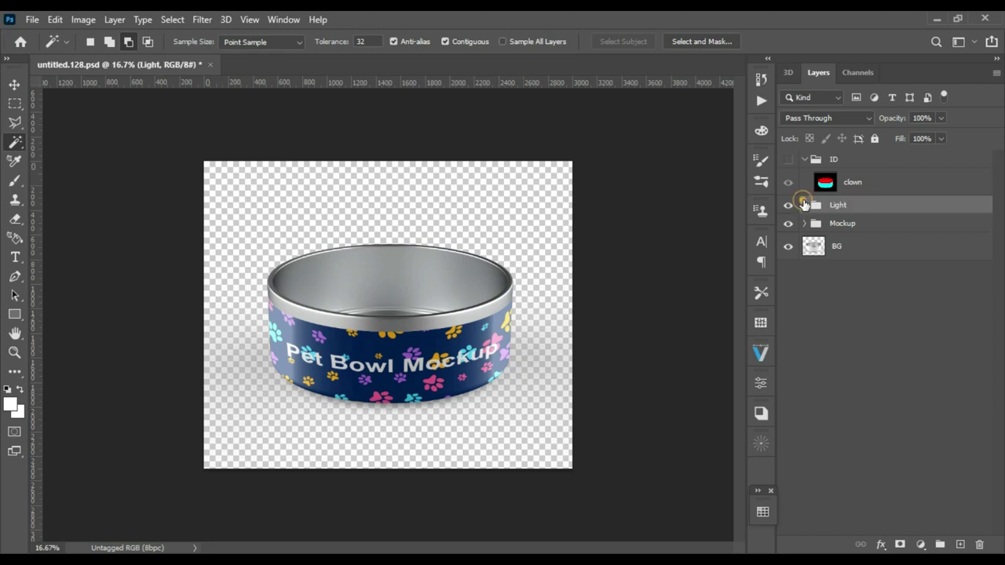
# Rename the three grouped layers Shadow, Midtone and Light.
pyautogui.click(804, 205)
pyautogui.doubleClick(855, 283)
pyautogui.write('SH')
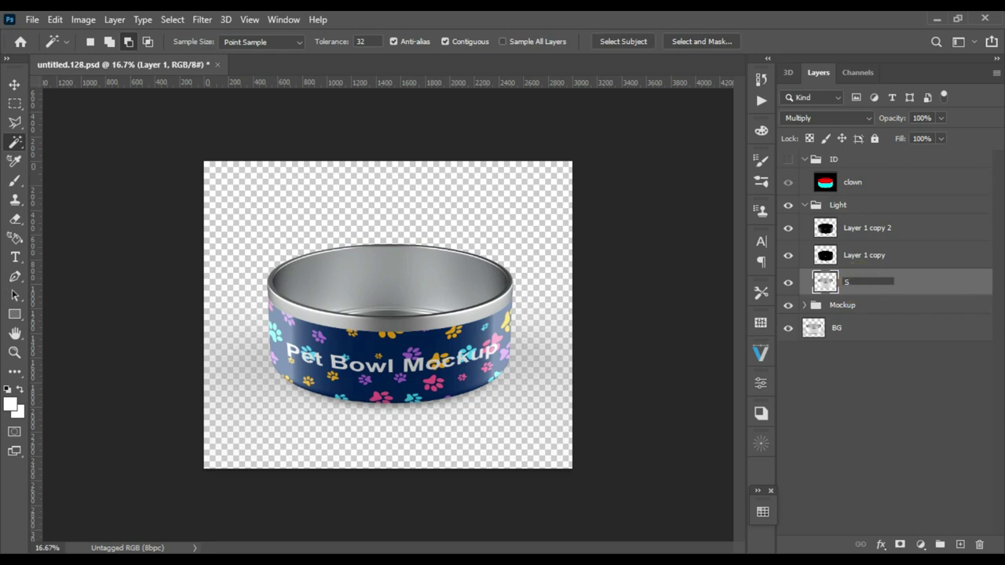
pyautogui.press('Return')
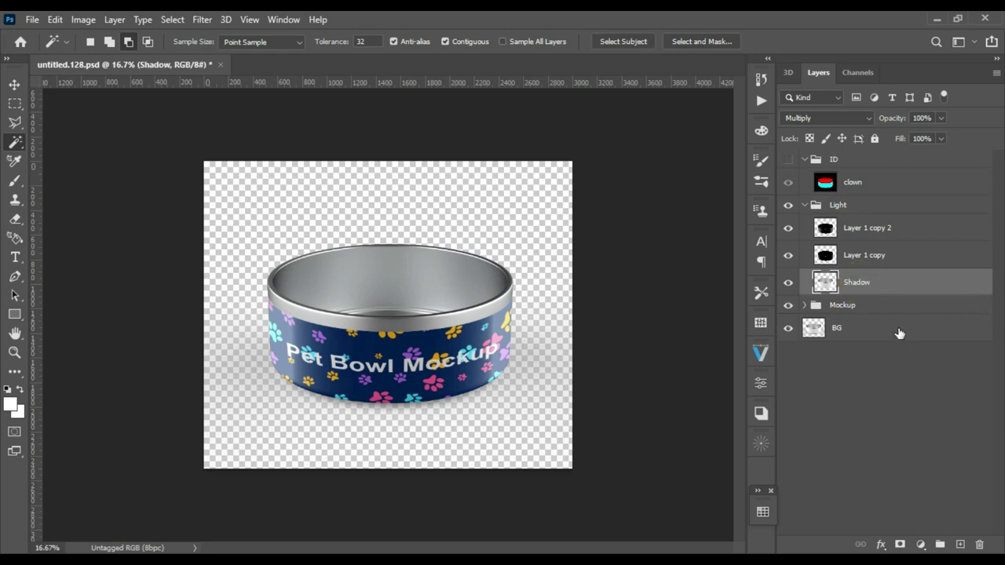
pyautogui.doubleClick(863, 255)
pyautogui.write('Mid')
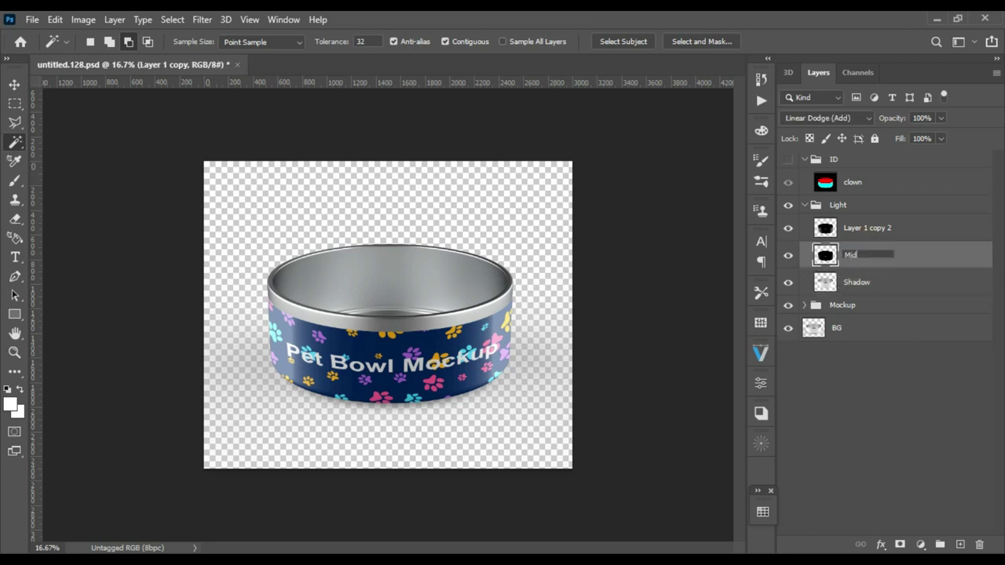
pyautogui.write('e')
pyautogui.press('Return')
pyautogui.doubleClick(859, 227)
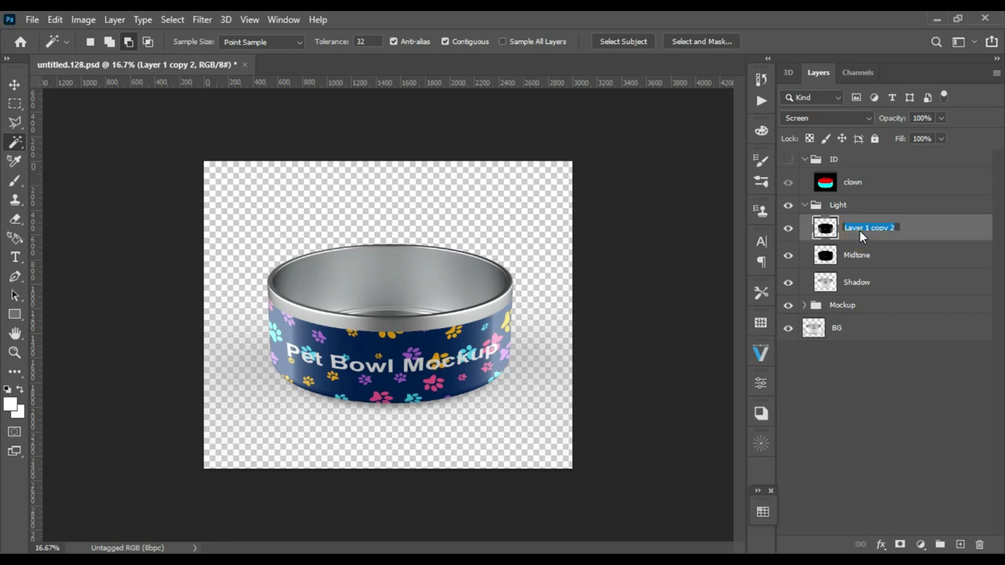
pyautogui.write('Light')
pyautogui.press('Return')
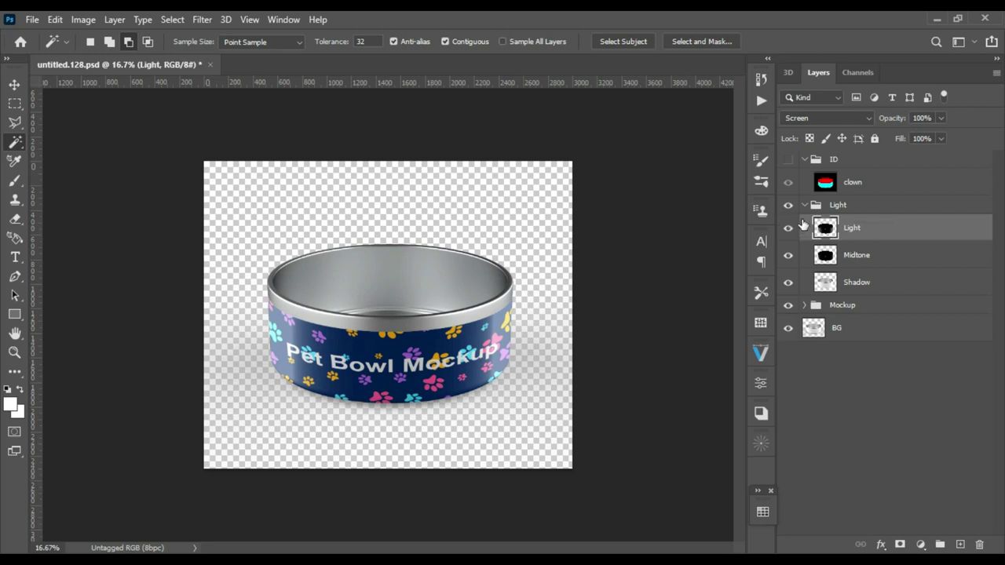
# Load the Light layer's bowl shape as a selection and invert it on BG.
pyautogui.click(803, 204)
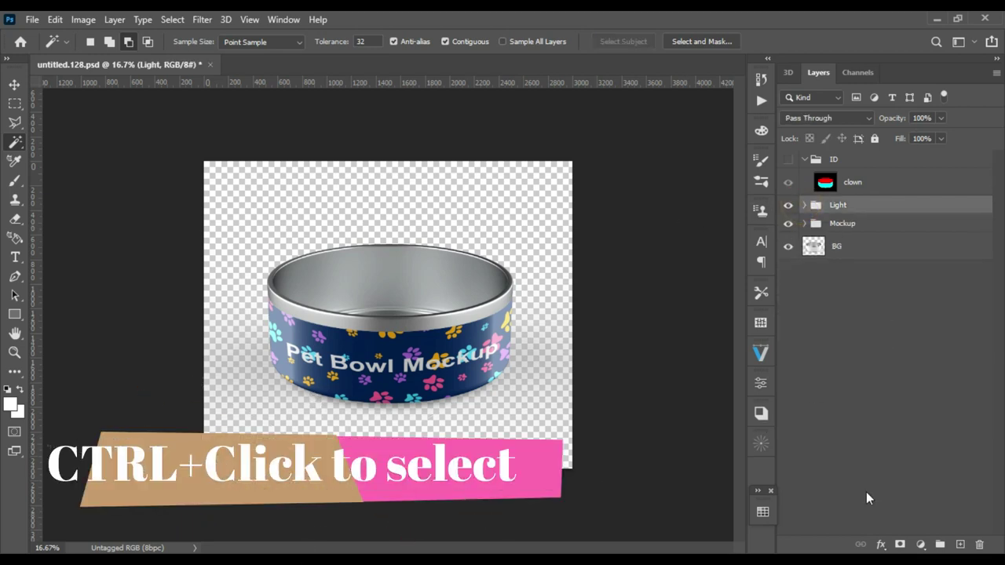
pyautogui.click(817, 223)
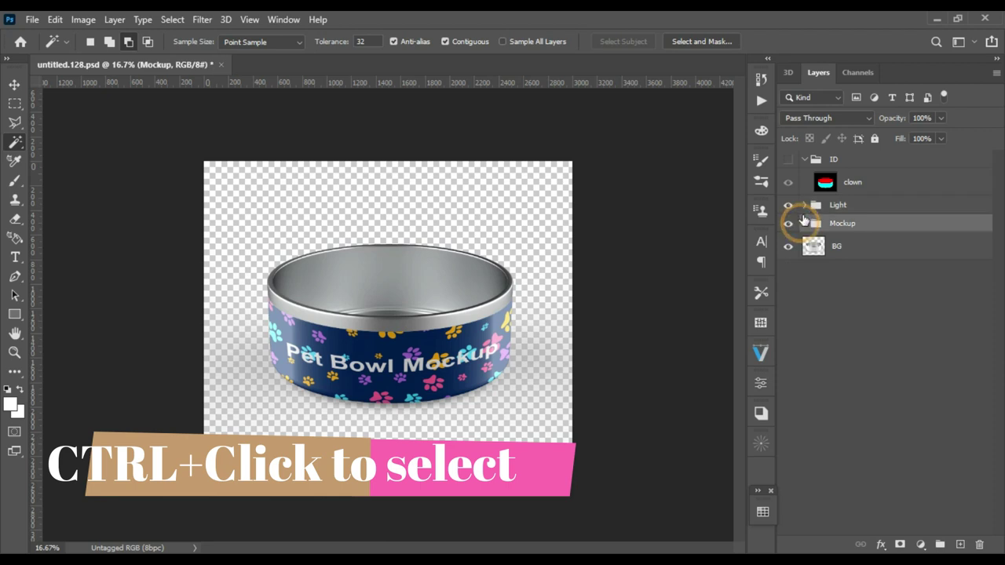
pyautogui.click(804, 205)
pyautogui.keyDown('ctrl'); pyautogui.click(825, 229); pyautogui.keyUp('ctrl')
pyautogui.click(817, 330)
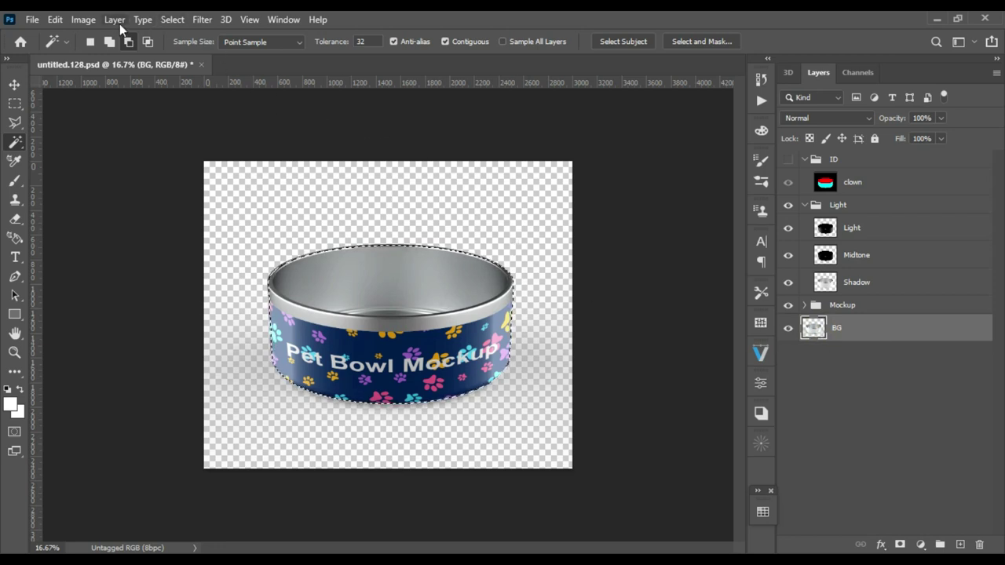
pyautogui.click(165, 20)
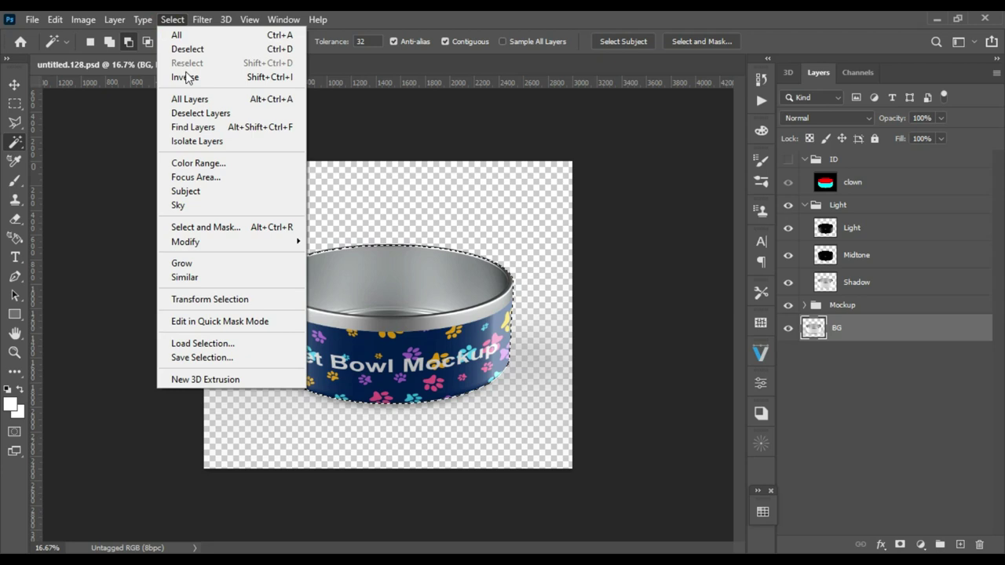
pyautogui.click(186, 77)
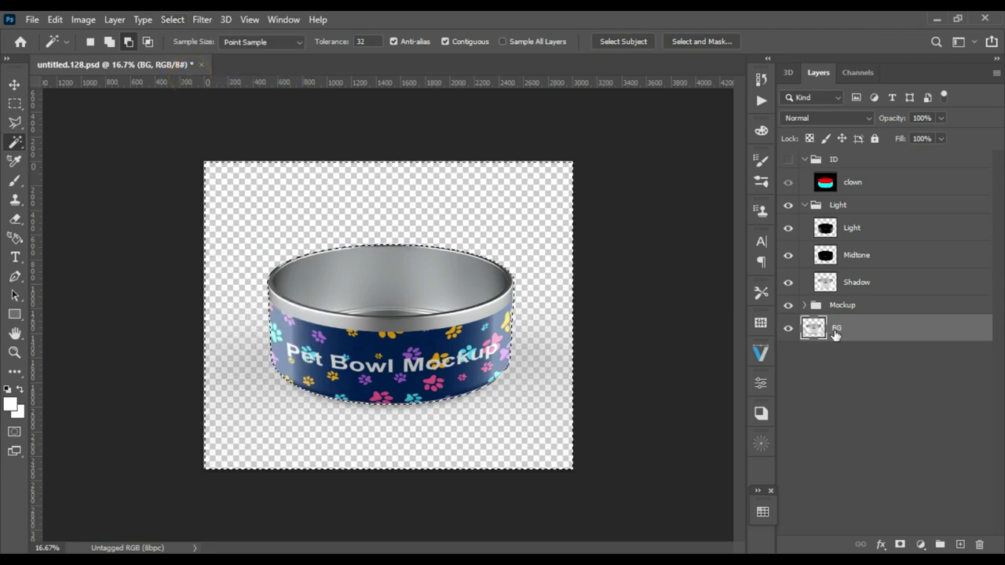
# Copy the area around the bowl onto a new Layer 1 and hide BG.
pyautogui.hotkey('ctrl', 'j')
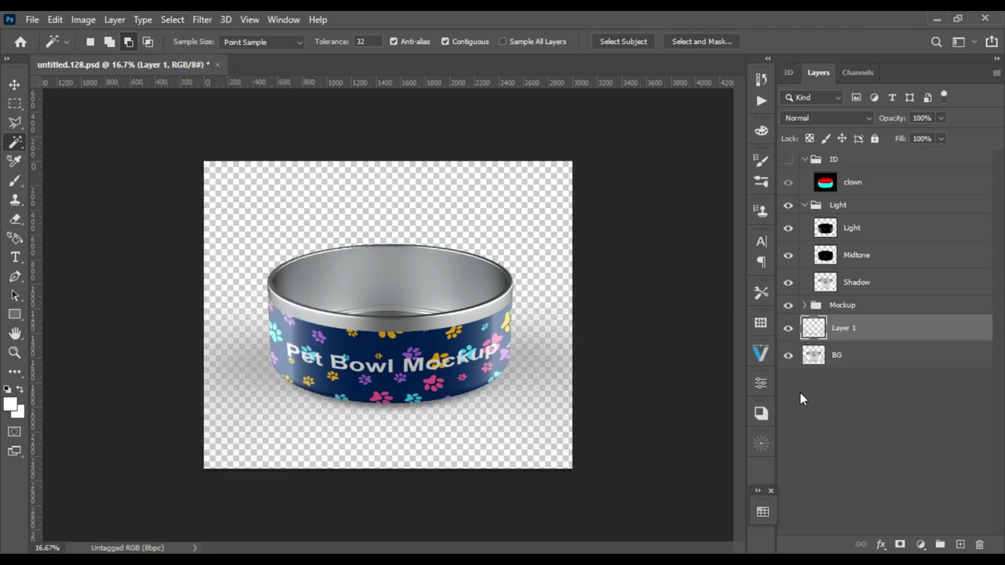
pyautogui.click(787, 358)
pyautogui.click(882, 357)
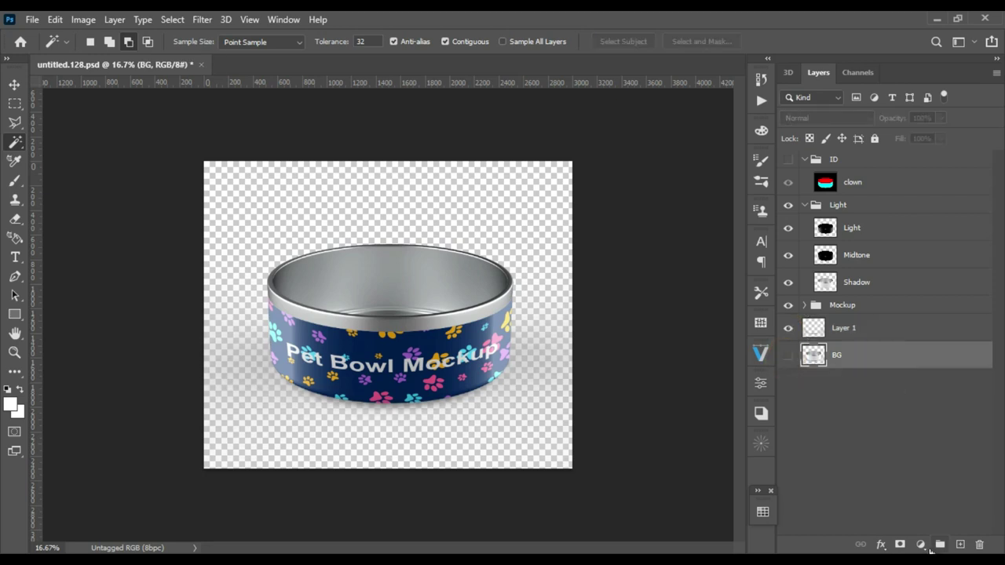
# Add a Solid Color fill layer sampled from the bowl's navy, brightened slightly to #0a3379.
pyautogui.click(920, 544)
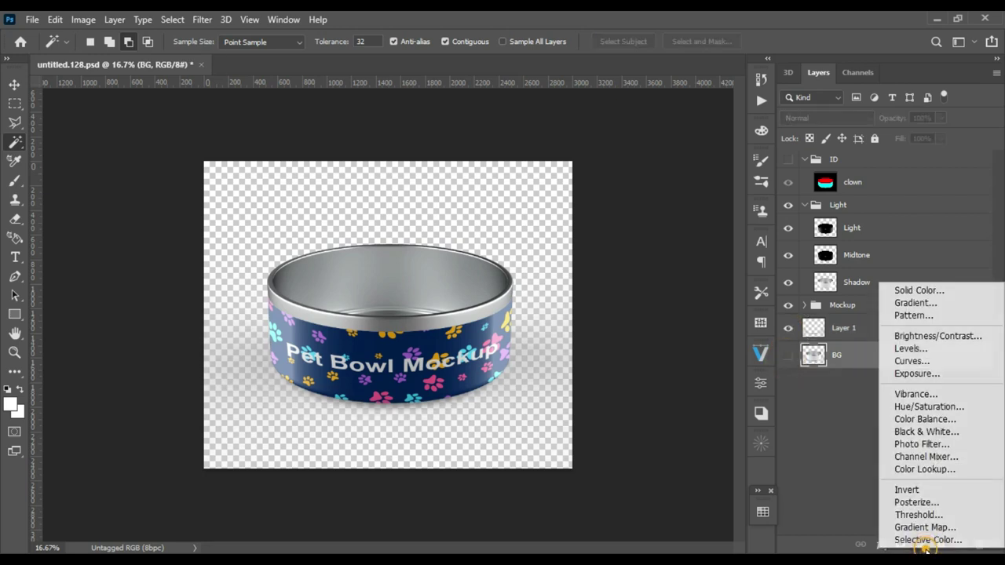
pyautogui.click(939, 291)
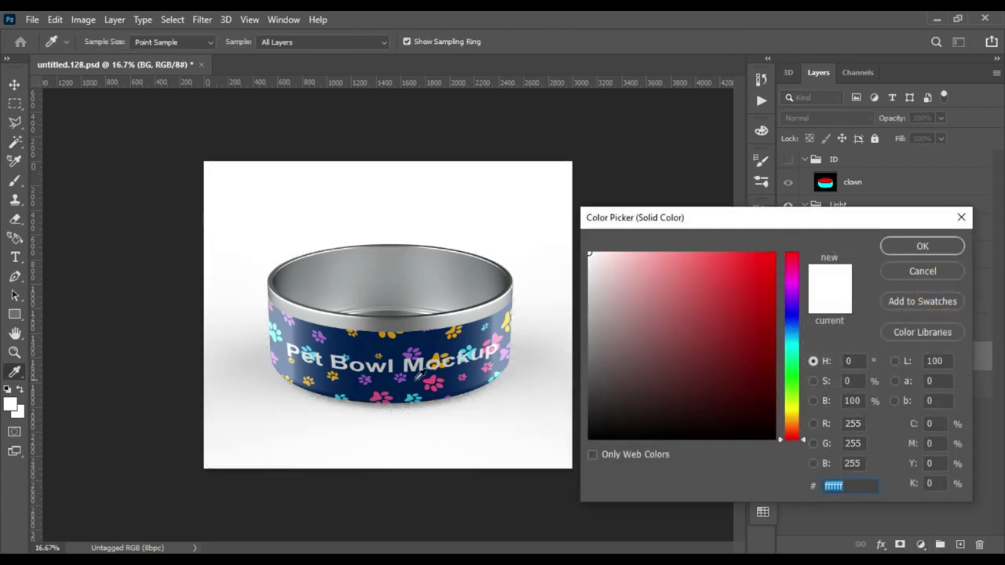
pyautogui.click(455, 368)
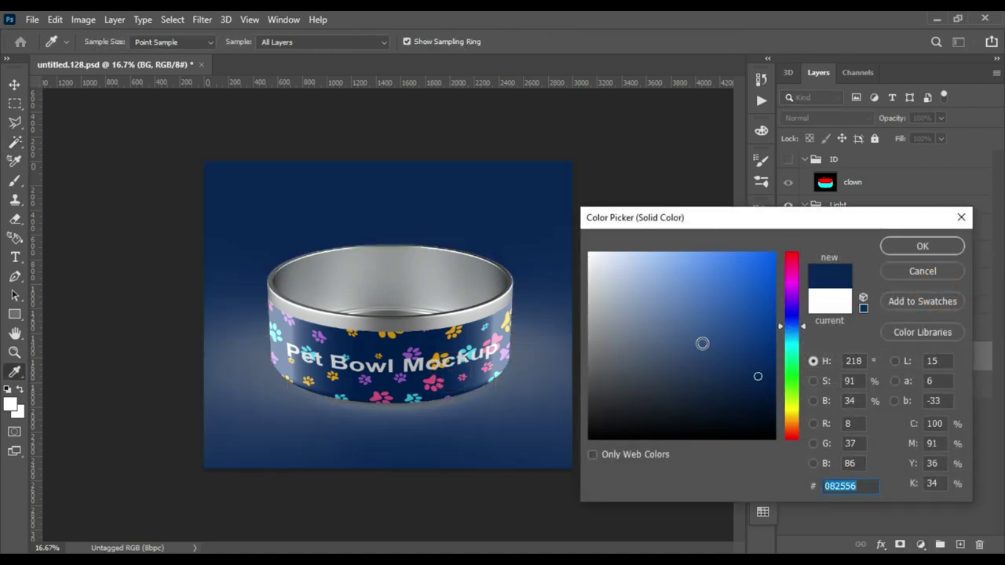
pyautogui.moveTo(734, 329)
pyautogui.mouseDown()
pyautogui.moveTo(758, 332)
pyautogui.moveTo(760, 351)
pyautogui.mouseUp()
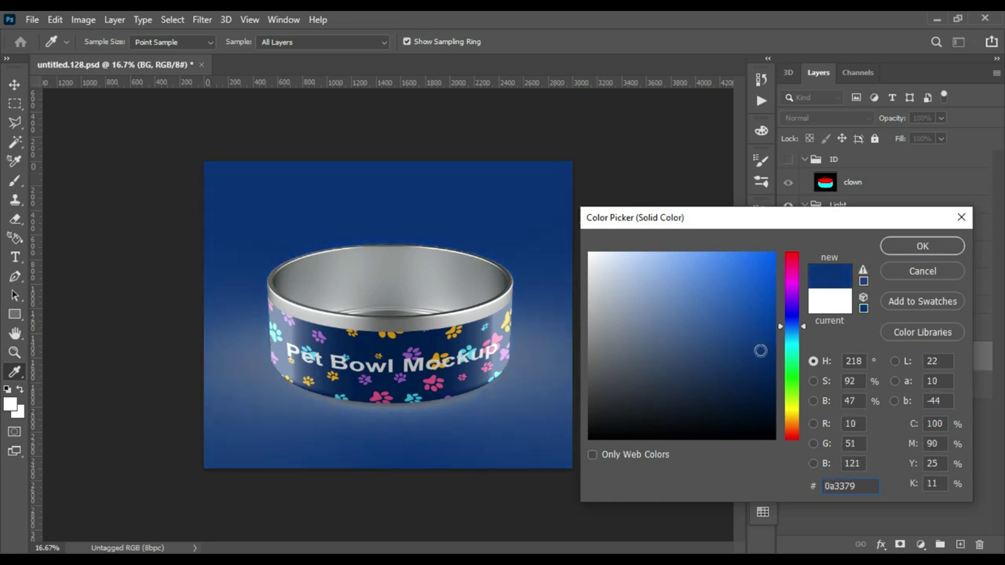
pyautogui.click(942, 249)
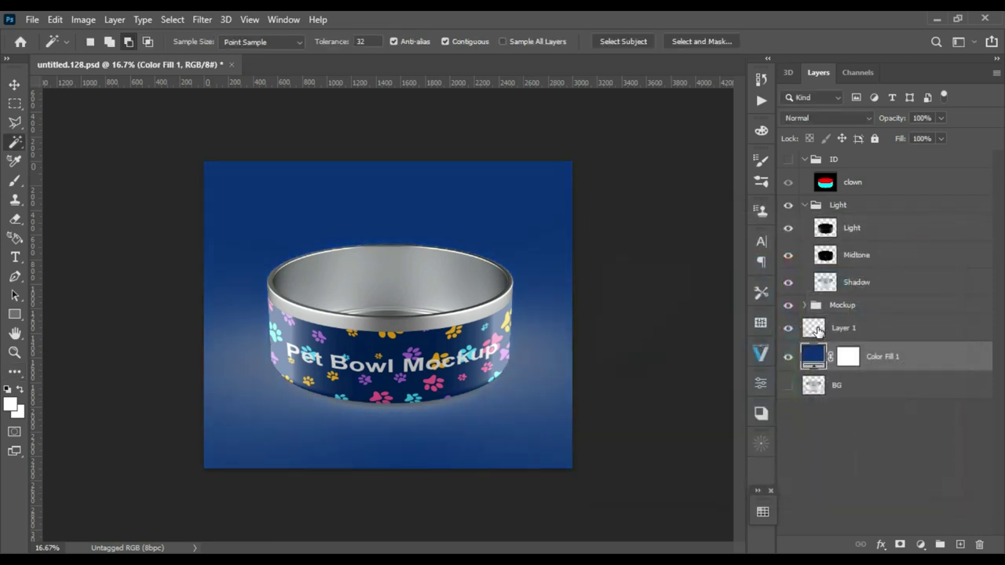
pyautogui.click(817, 331)
# Set Layer 1's blend mode to Color Burn and collapse the Light group.
pyautogui.click(846, 116)
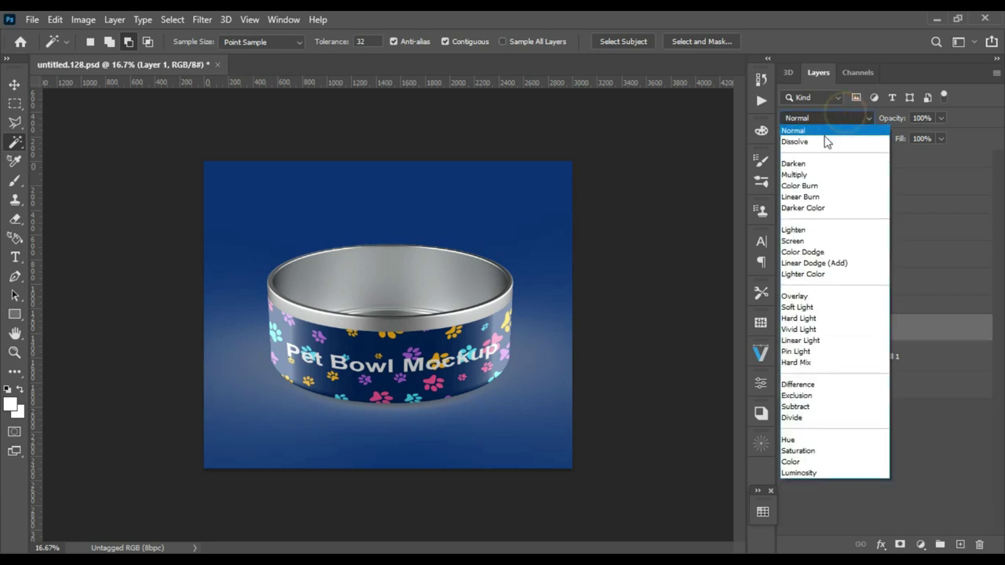
pyautogui.click(811, 190)
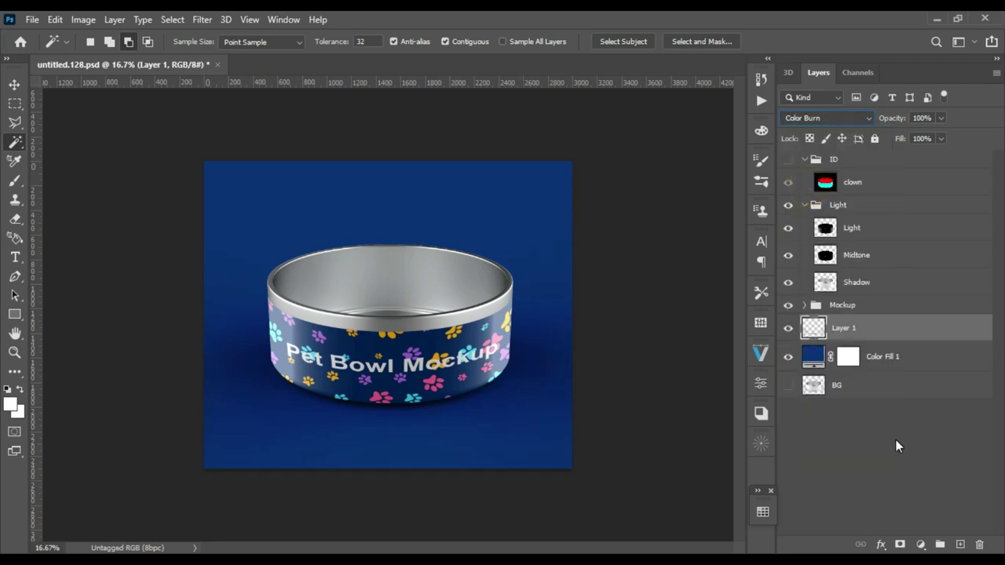
pyautogui.click(805, 205)
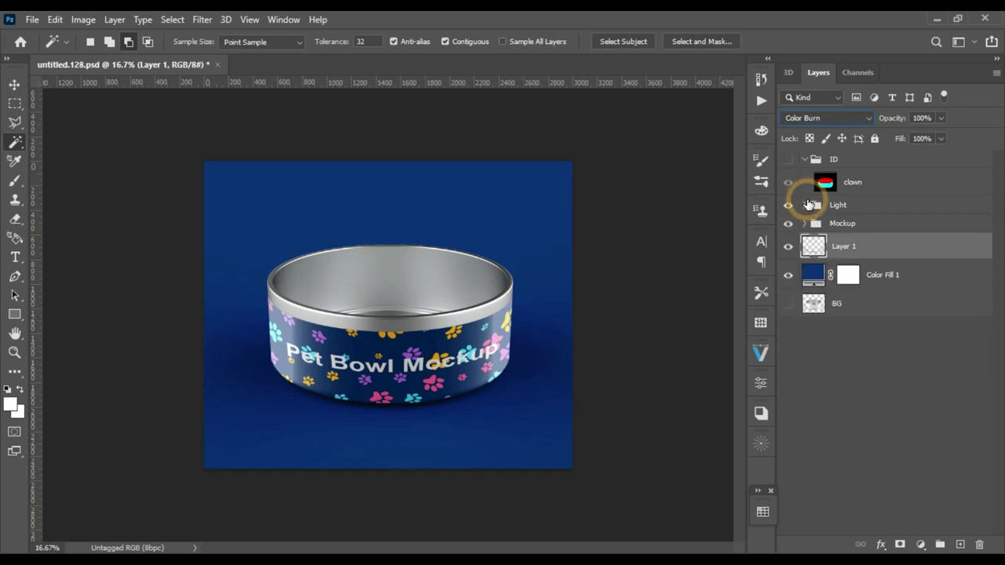